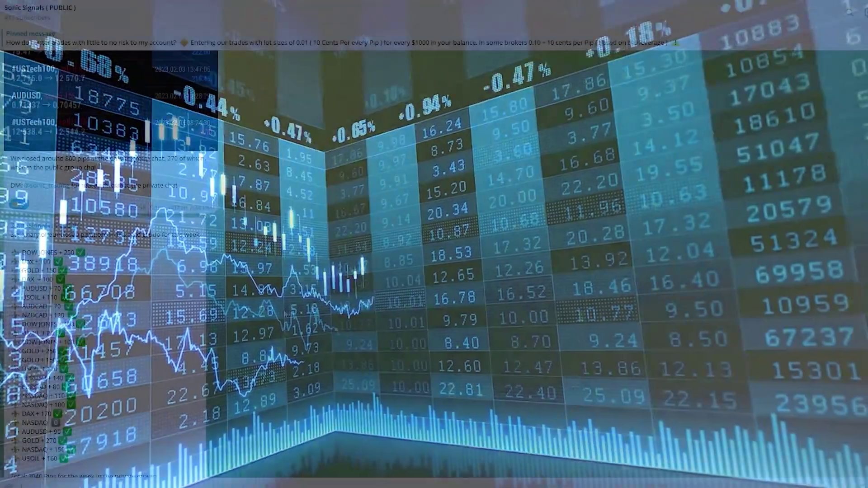
Scroll back through the Sonic Signals channel's February weekly trade reports.
scroll(285, 314, "up", 3)
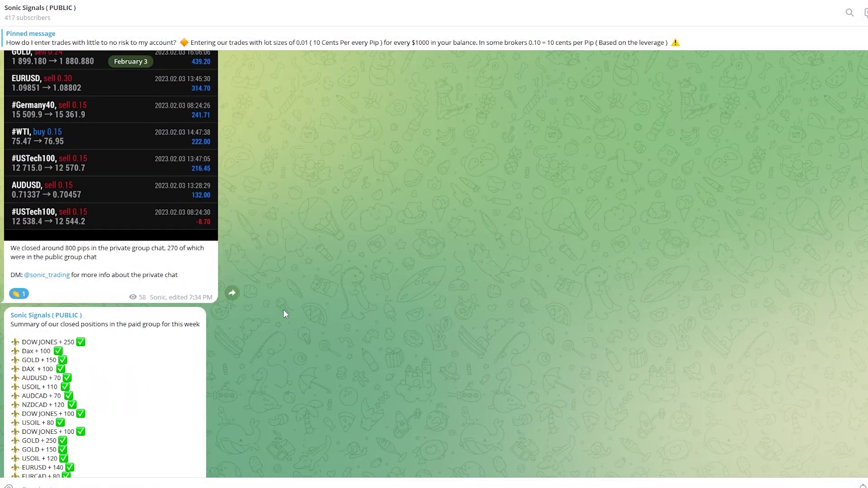
scroll(283, 309, "up", 4)
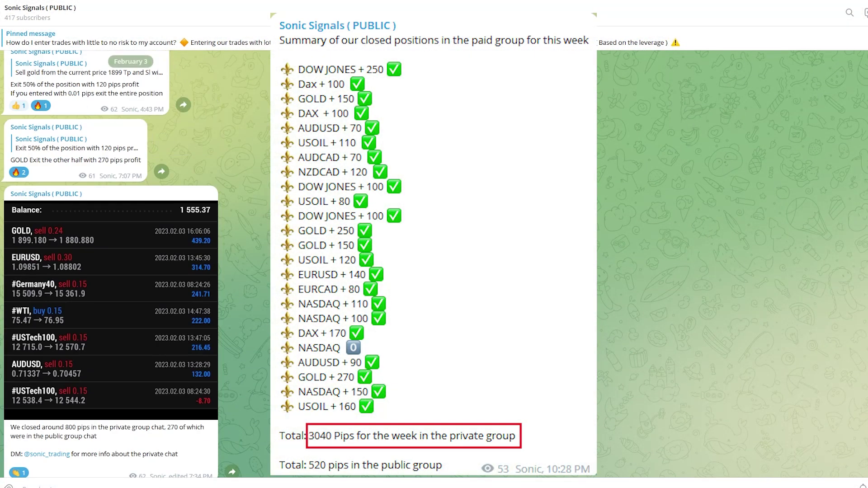
scroll(111, 262, "up", 3)
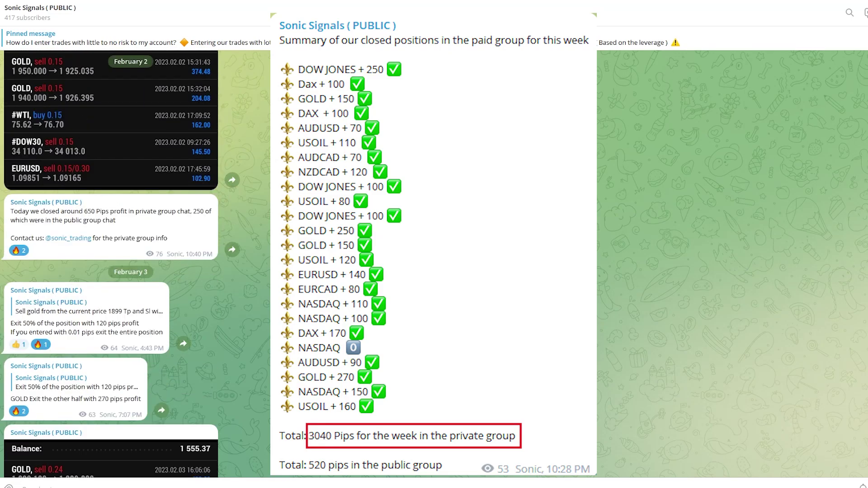
scroll(110, 262, "up", 3)
scroll(111, 263, "up", 2)
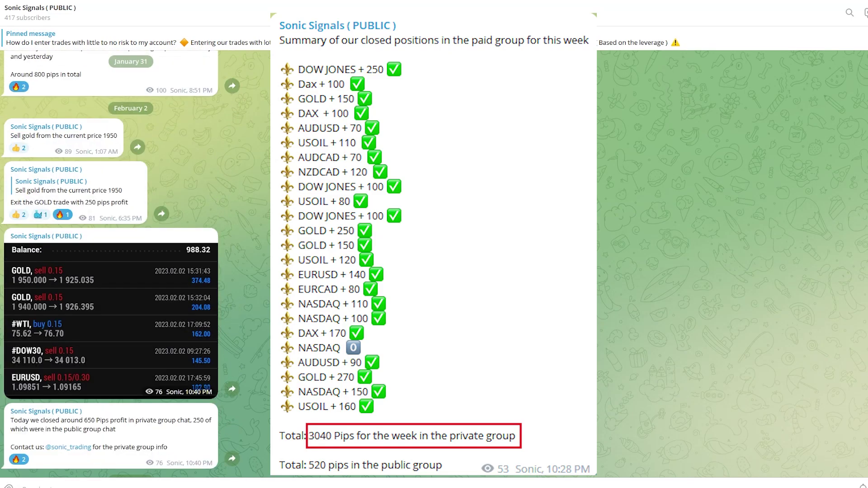
scroll(111, 262, "up", 2)
scroll(110, 262, "up", 1)
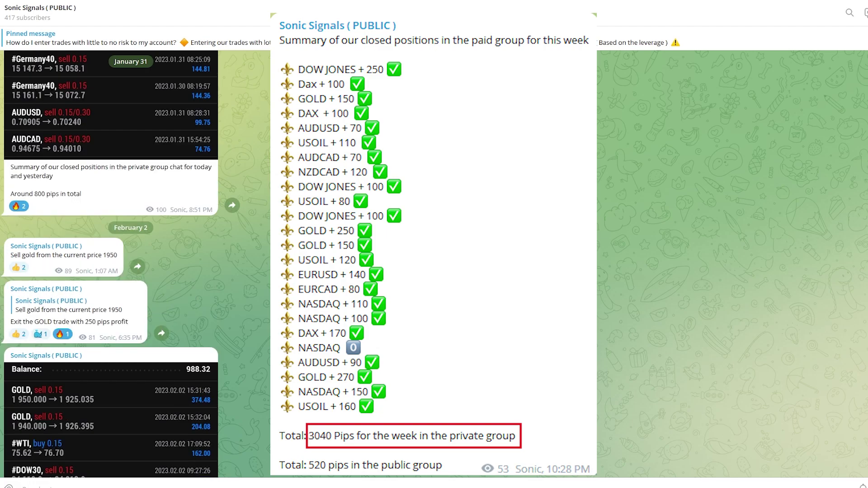
scroll(110, 262, "up", 3)
scroll(111, 262, "up", 3)
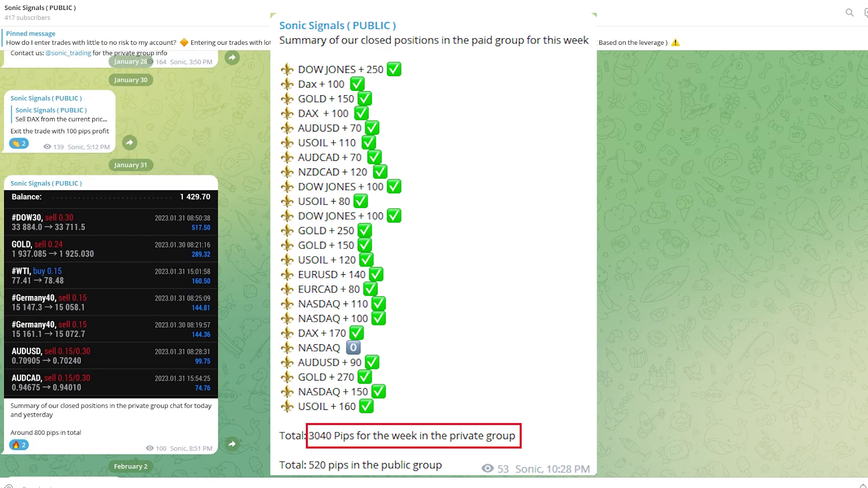
scroll(111, 262, "up", 3)
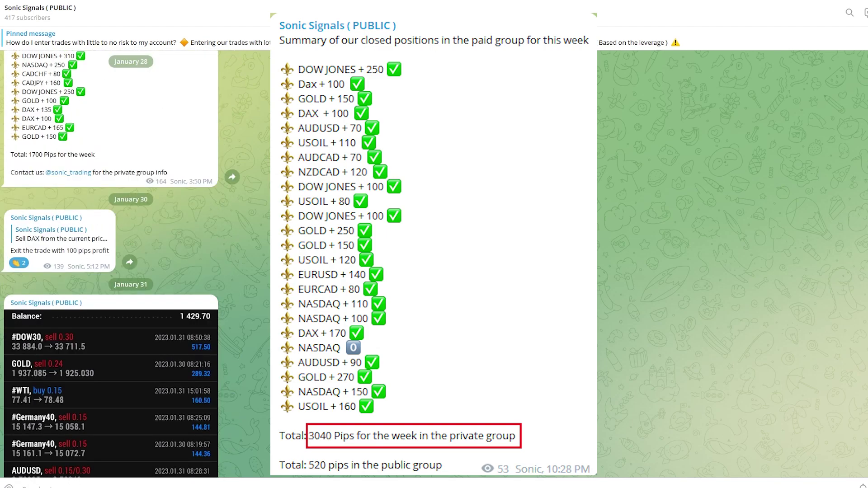
Reach the late-January reports, then pull up a GOLD chart on the 1h timeframe.
scroll(110, 262, "up", 3)
scroll(110, 262, "up", 3)
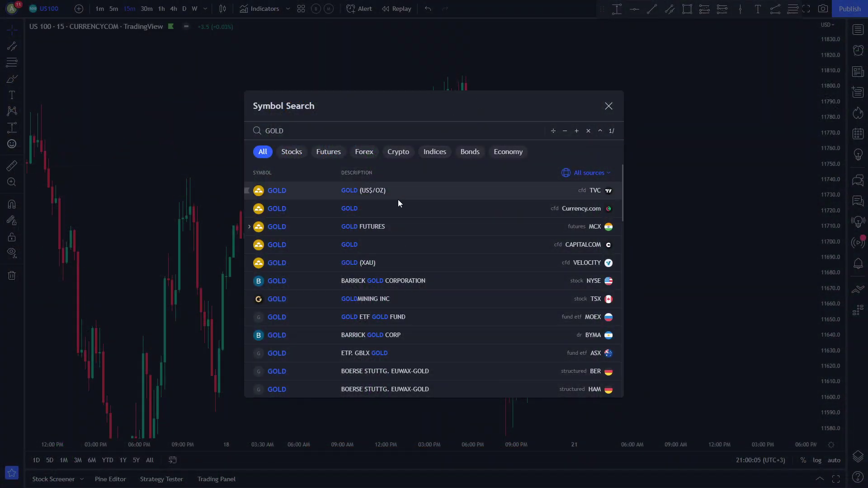
left_click(395, 212)
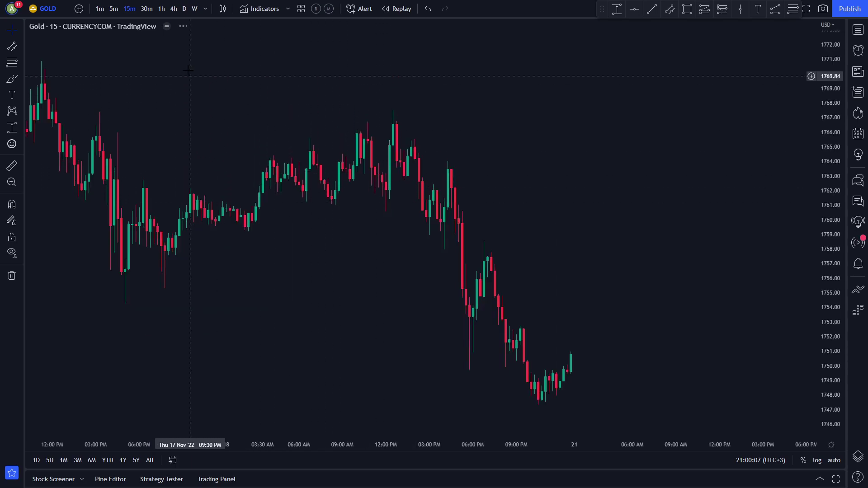
left_click(162, 9)
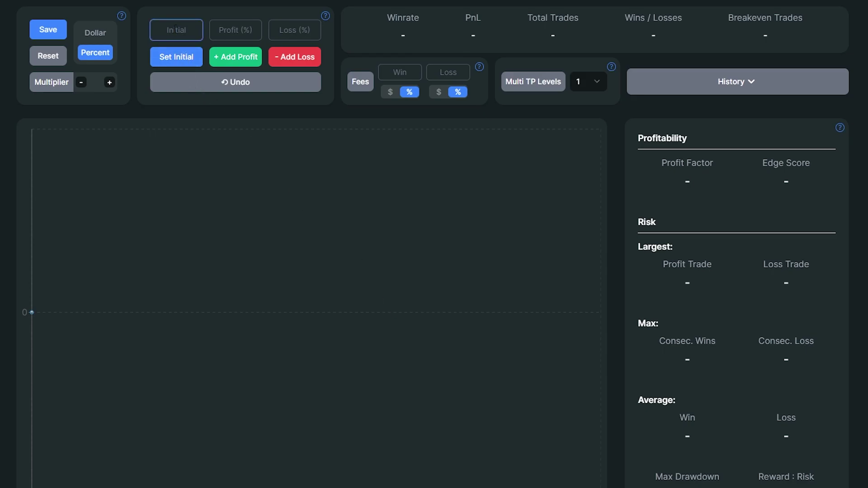
Enter a 1000 initial balance with 2% loss and 4% profit per trade, and apply it.
type("100")
type("0")
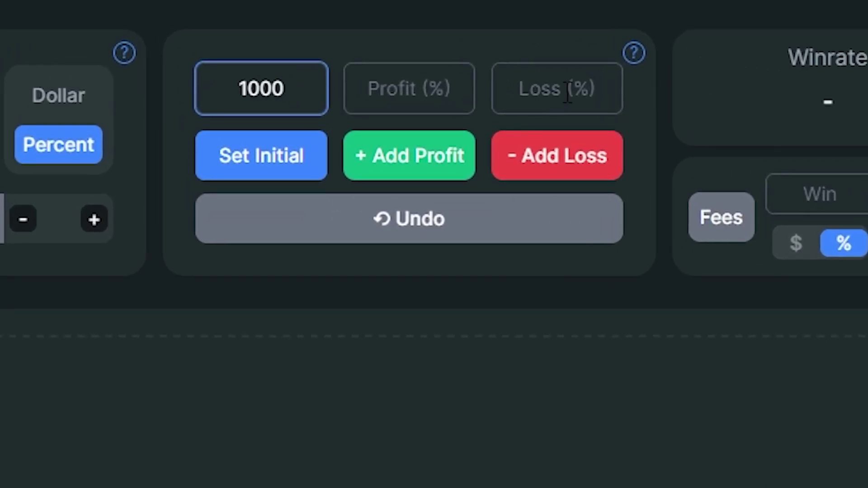
left_click(567, 93)
type("2")
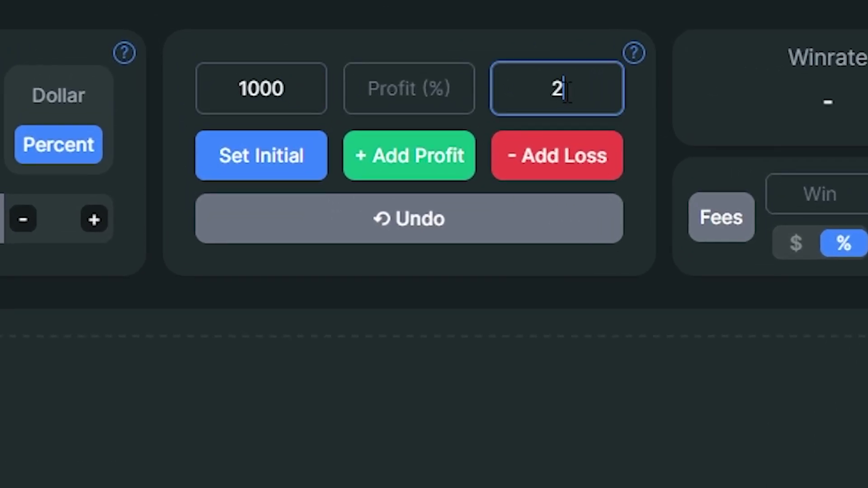
left_click(445, 86)
type("4")
left_click(274, 159)
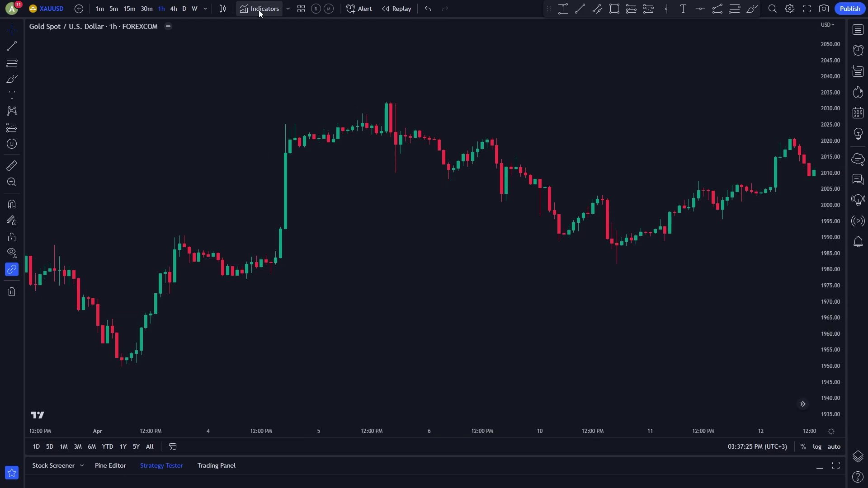
Add the Madrid Moving Average Ribbon indicator to the gold 1h chart.
left_click(259, 9)
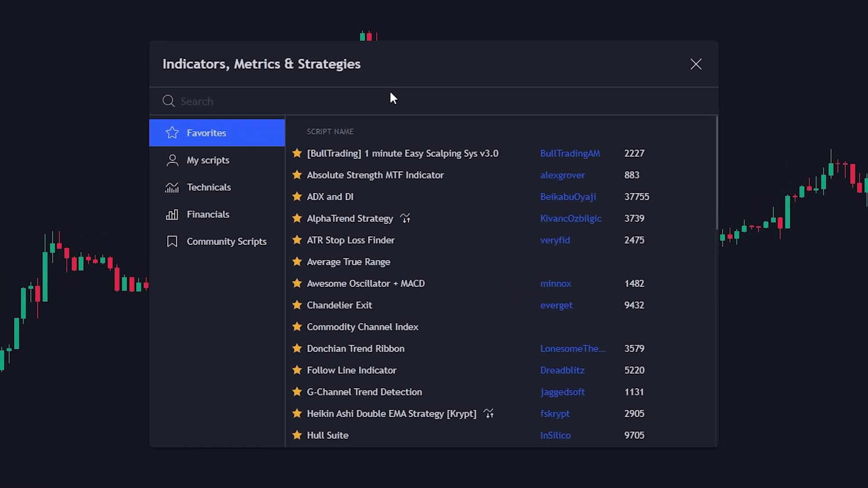
type("madrid")
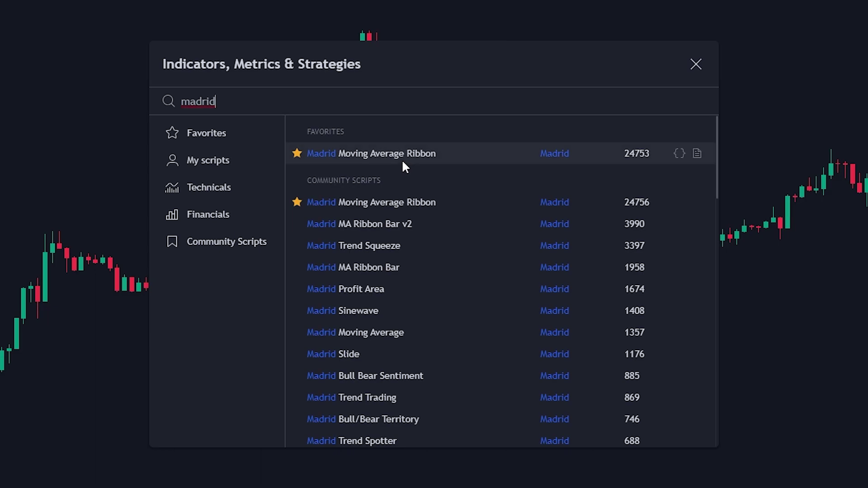
left_click(691, 67)
scroll(523, 323, "down", 3)
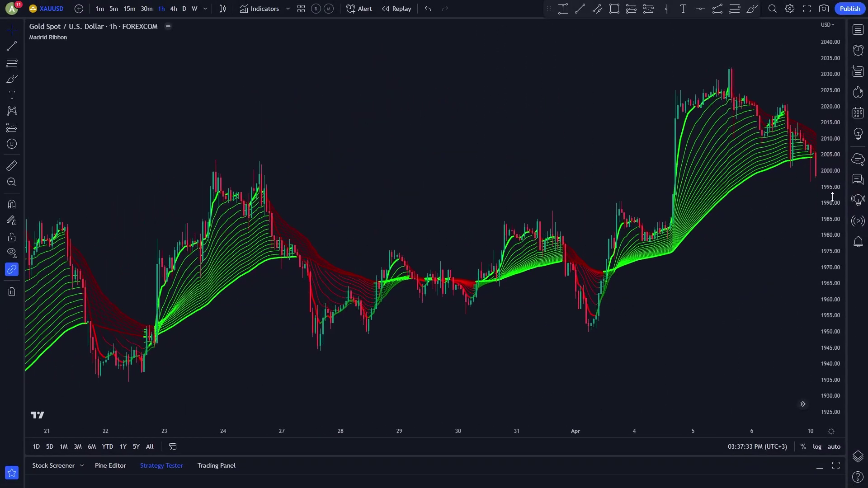
Pan the chart back from March through February to late December.
left_click_drag(507, 349, 622, 265)
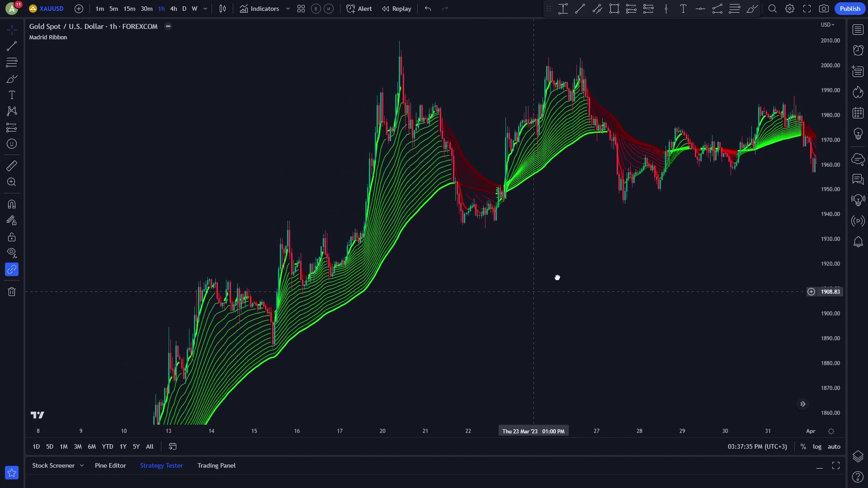
left_click_drag(502, 310, 695, 240)
left_click_drag(290, 345, 655, 320)
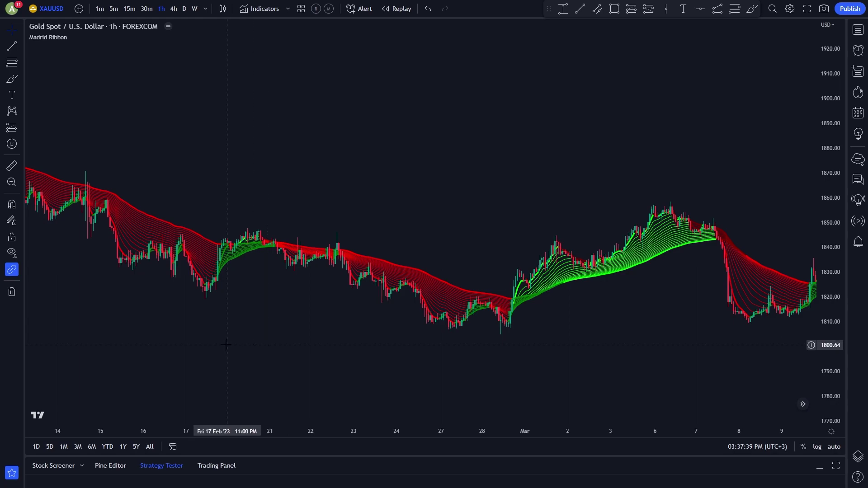
left_click_drag(225, 345, 495, 336)
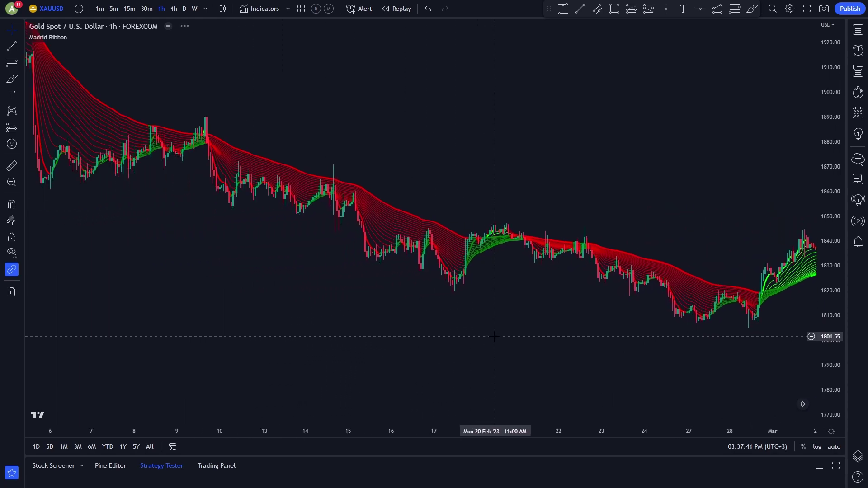
scroll(407, 314, "down", 3)
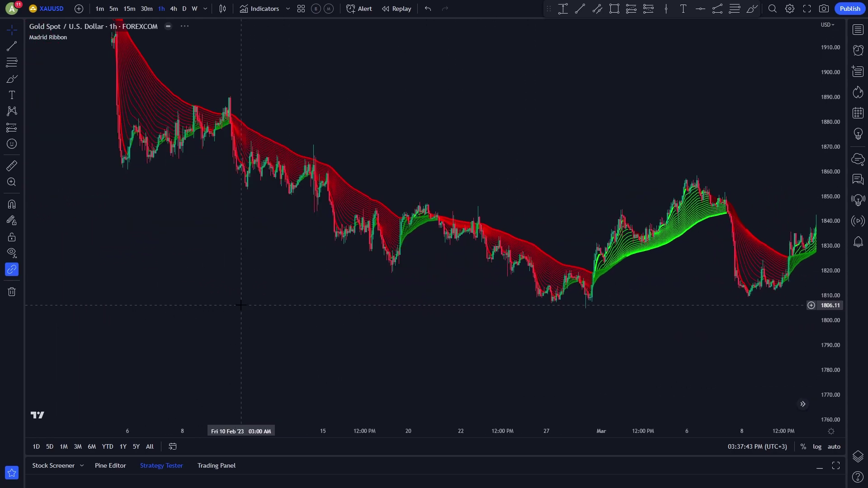
mouse_move(257, 302)
left_mouse_down()
mouse_move(433, 358)
mouse_move(490, 339)
left_mouse_up()
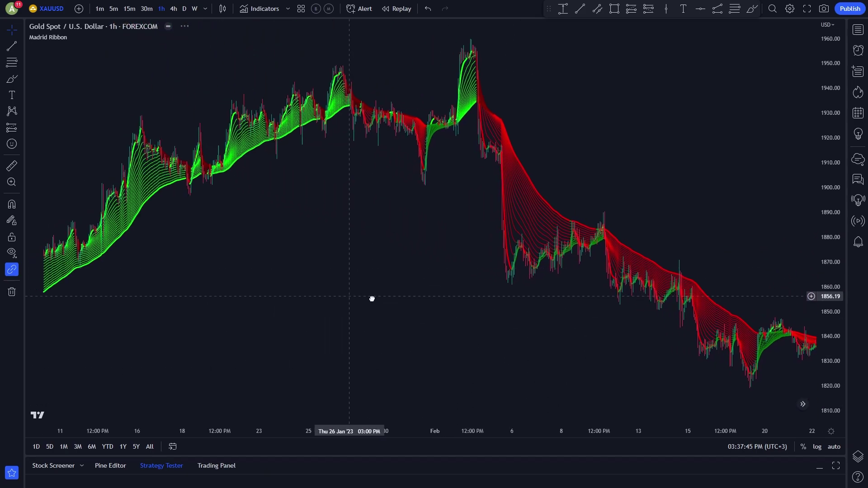
mouse_move(424, 352)
left_mouse_down()
mouse_move(600, 289)
mouse_move(664, 288)
left_mouse_up()
mouse_move(443, 272)
left_mouse_down()
mouse_move(457, 286)
mouse_move(587, 240)
left_mouse_up()
Move the chart forward again to late January and early February.
scroll(807, 265, "up", 3)
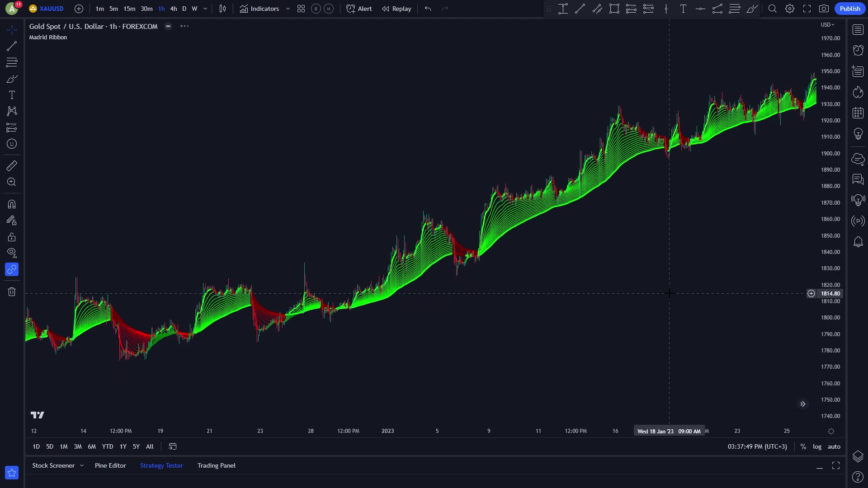
scroll(662, 292, "up", 2)
left_click_drag(662, 292, 345, 305)
mouse_move(595, 240)
left_mouse_down()
mouse_move(382, 286)
mouse_move(336, 280)
left_mouse_up()
scroll(280, 255, "down", 3)
scroll(239, 226, "down", 2)
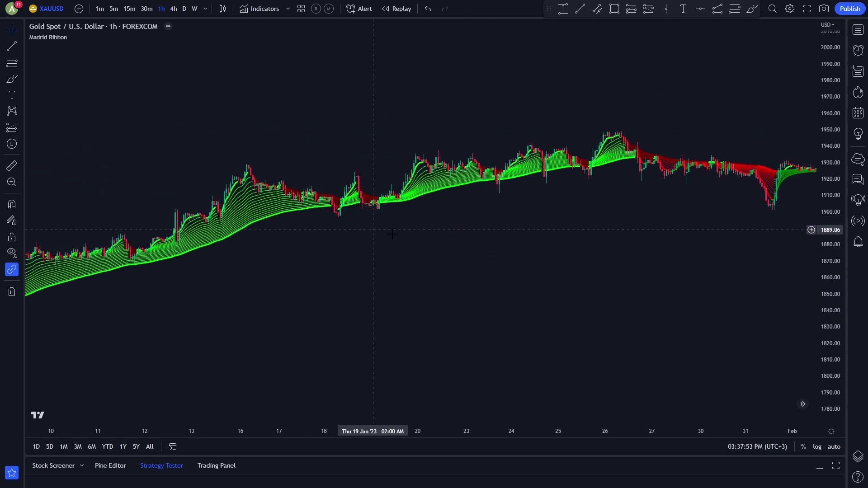
scroll(136, 214, "up", 4)
scroll(195, 242, "right", 10)
scroll(452, 286, "right", 2)
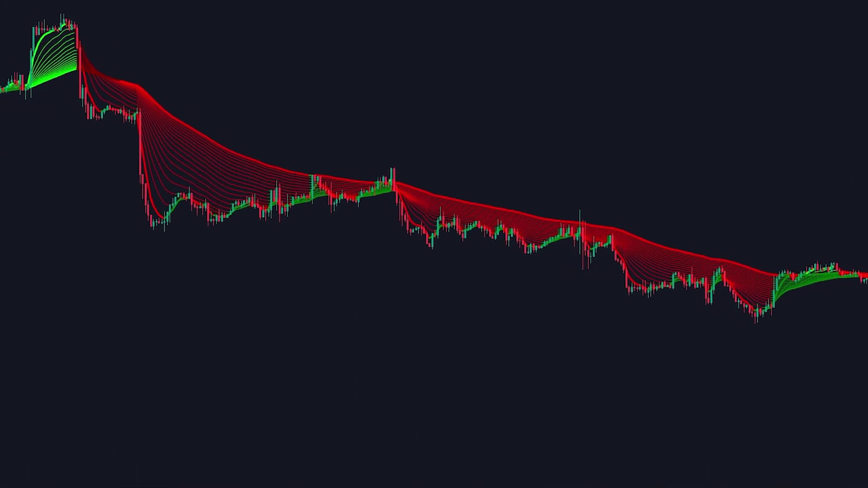
Add the Follow Line Indicator (FLI) to the chart.
key("slash")
type("follow li")
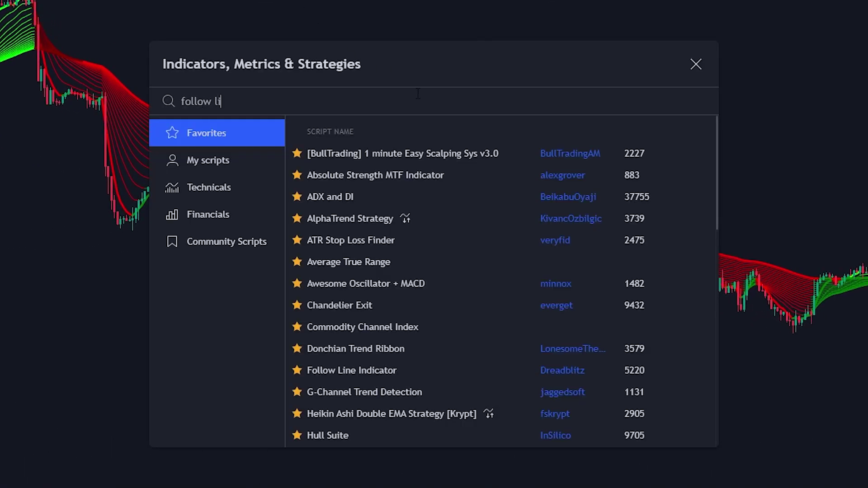
type("ne")
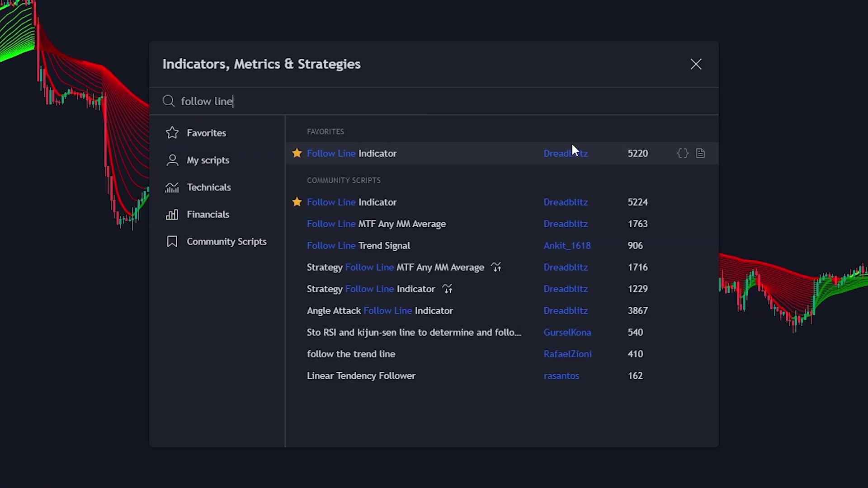
left_click(416, 154)
left_click(696, 63)
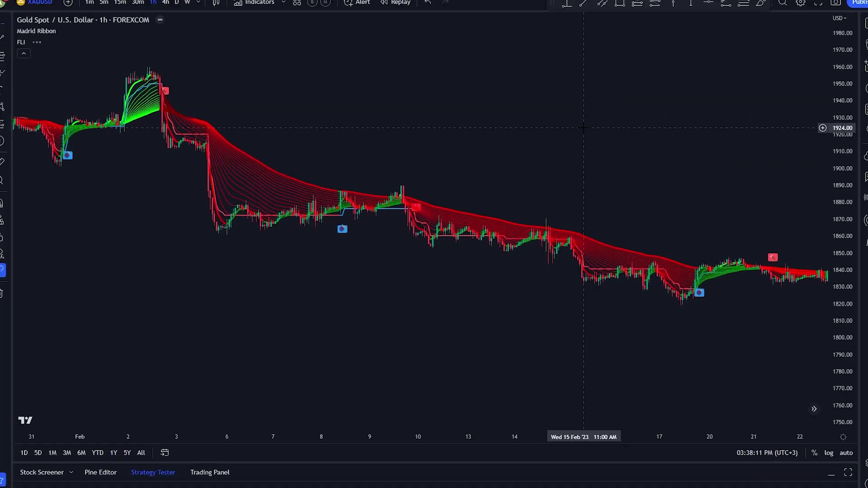
Pan the chart from late February through mid-to-late March.
left_click_drag(505, 255, 250, 280)
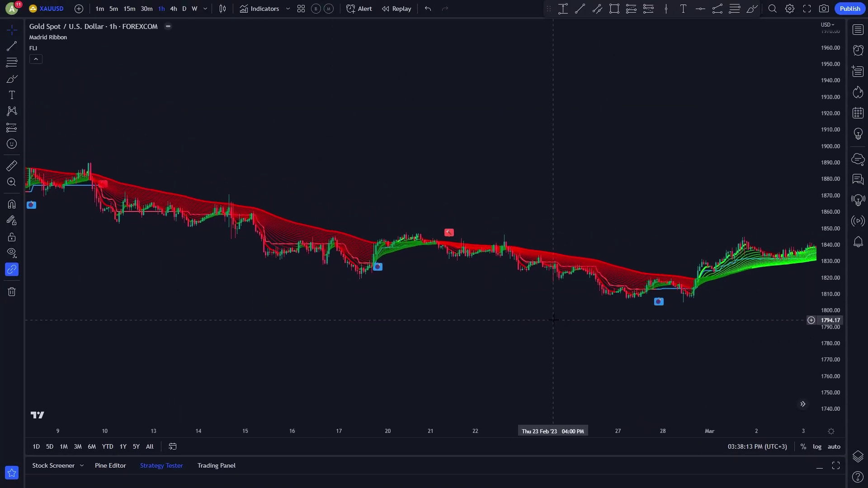
left_click_drag(820, 311, 820, 271)
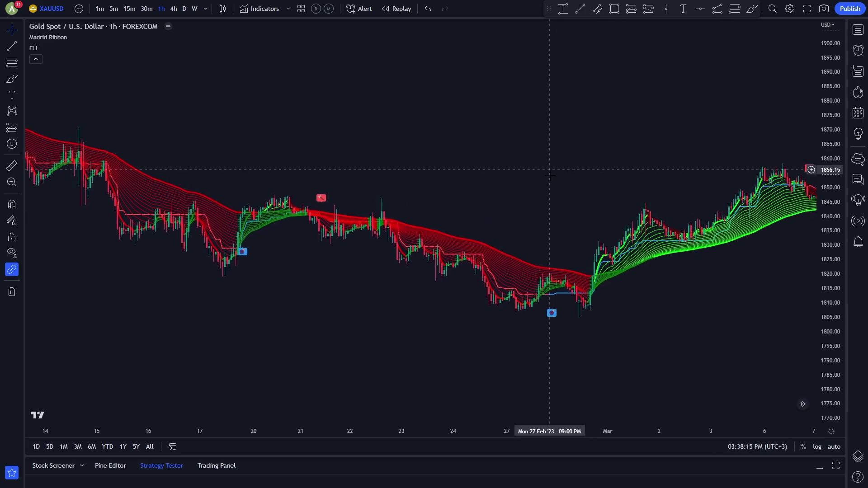
scroll(651, 310, "right", 5)
scroll(588, 312, "right", 1)
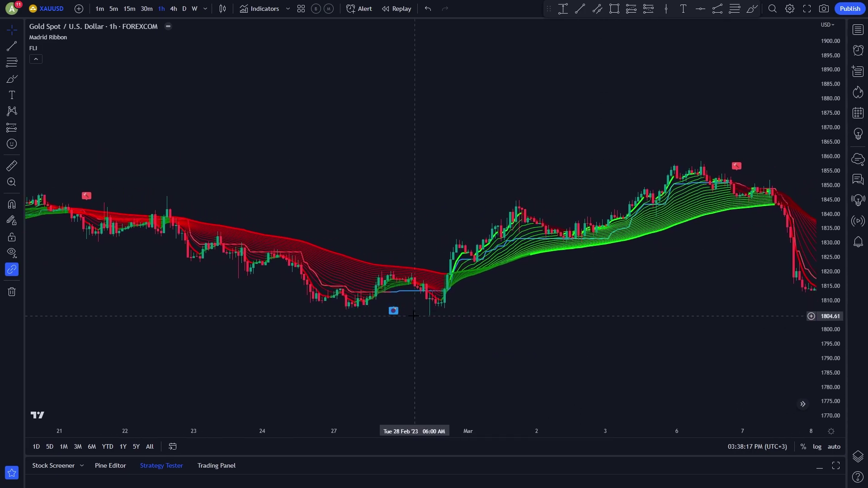
scroll(508, 333, "right", 4)
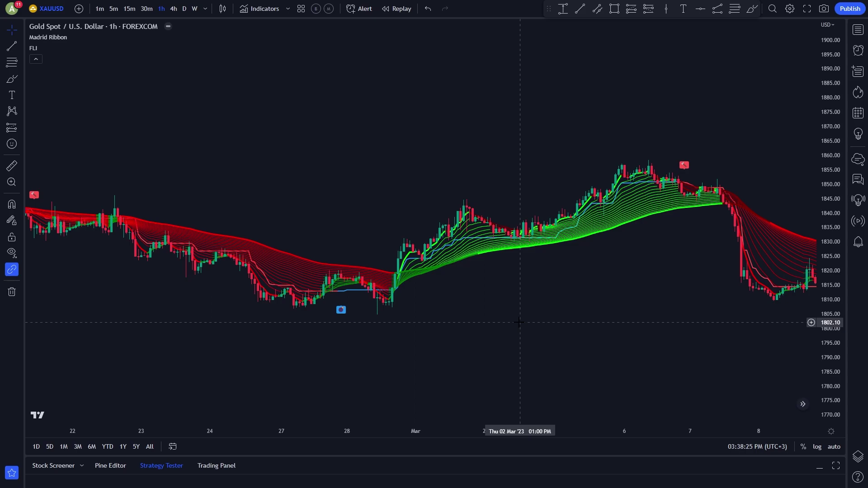
left_click_drag(518, 321, 207, 308)
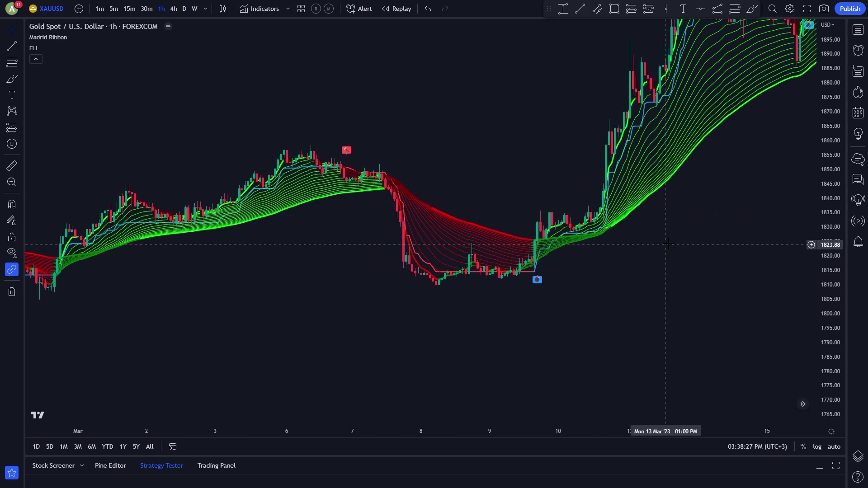
left_click_drag(665, 242, 527, 361)
left_click_drag(719, 229, 479, 323)
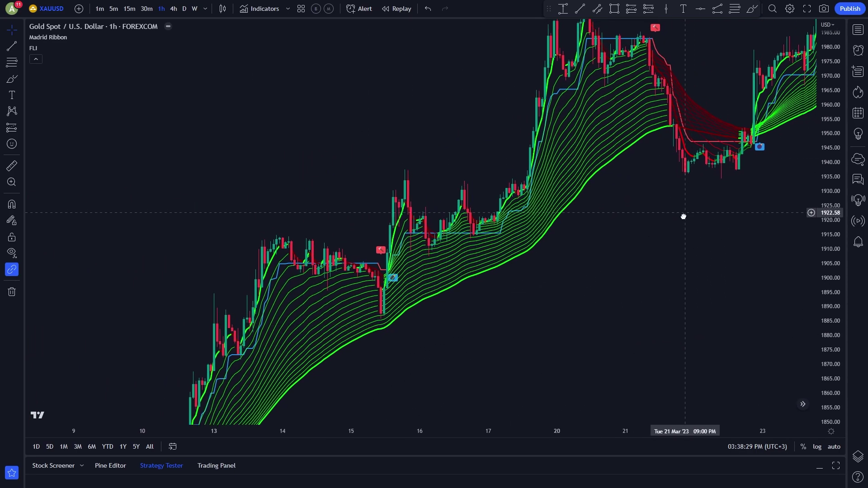
mouse_move(682, 215)
left_mouse_down()
mouse_move(530, 310)
mouse_move(271, 300)
left_mouse_up()
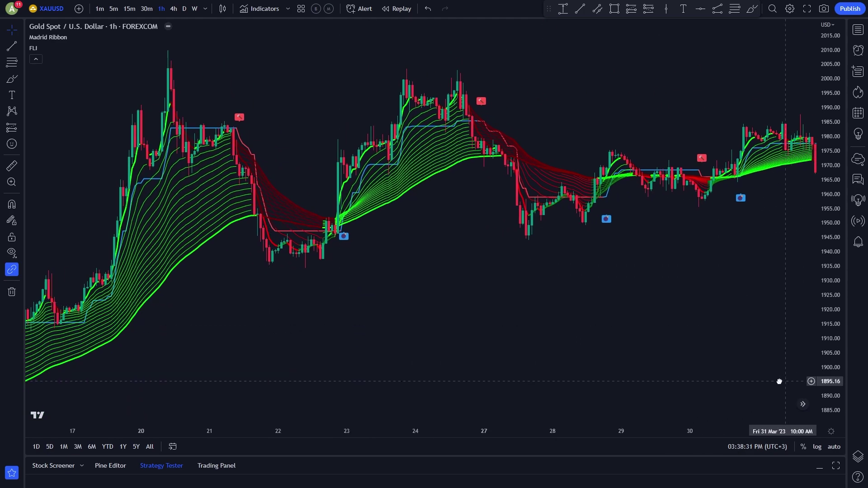
Check late March to early April, then widen the view to 15 Feb–22 Mar.
left_click_drag(777, 380, 623, 381)
left_click_drag(540, 316, 590, 326)
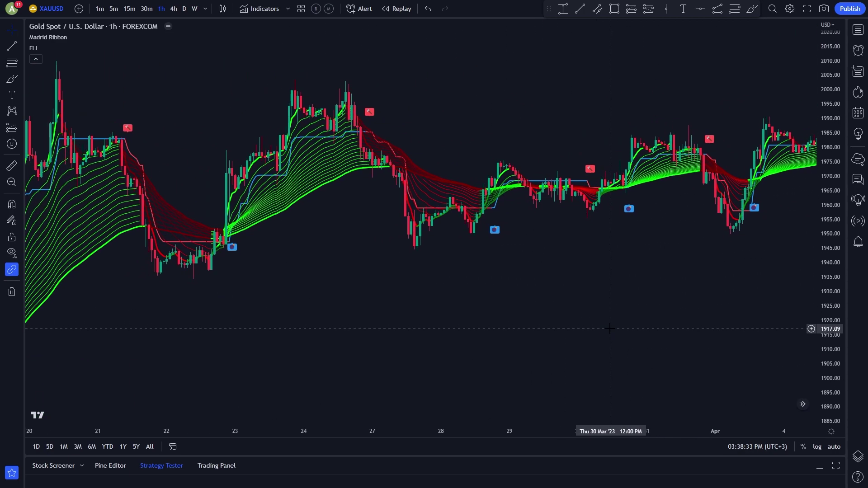
left_click_drag(378, 312, 728, 306)
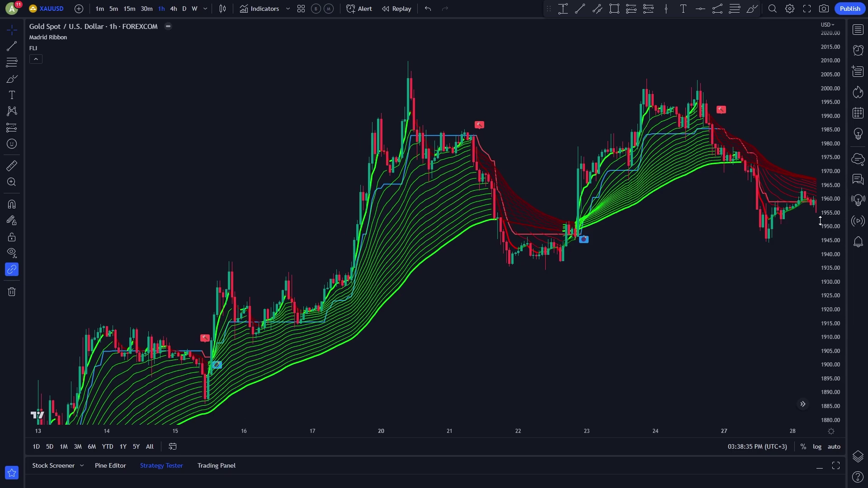
scroll(791, 339, "down", 5)
left_click_drag(542, 310, 635, 289)
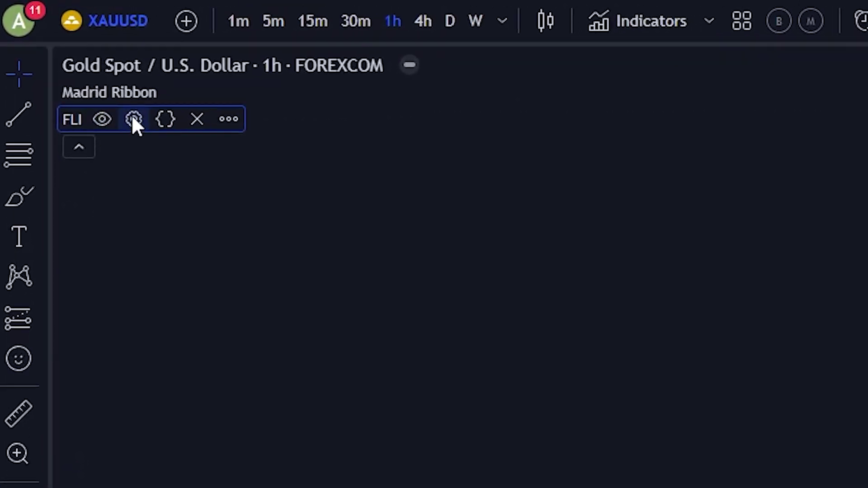
Change the FLI indicator's BB Deviations input from 1 to 1.5.
left_click(134, 121)
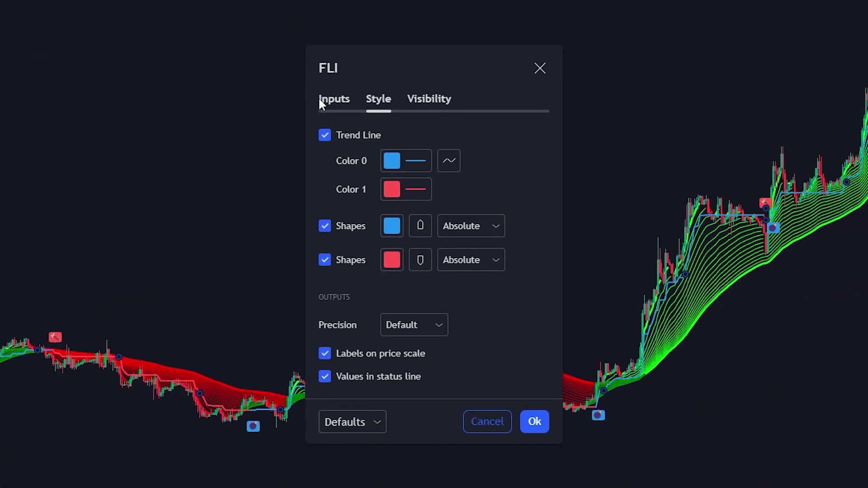
left_click(326, 102)
mouse_move(423, 175)
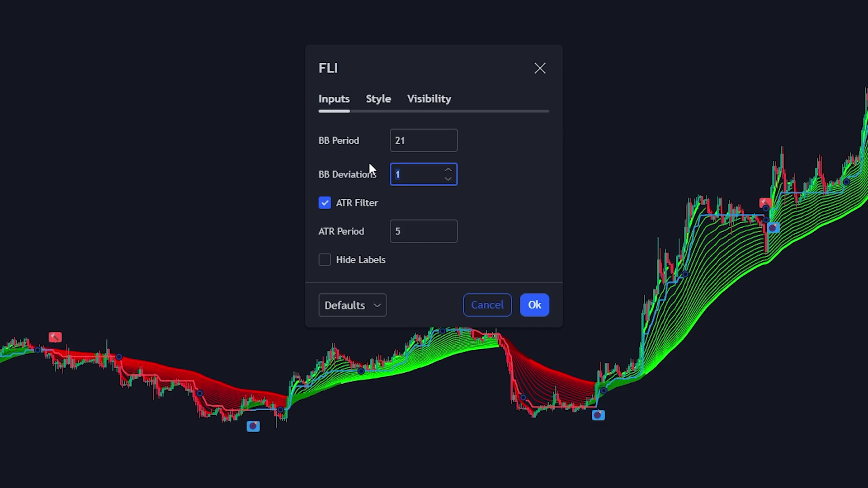
type("1.5")
left_click(383, 99)
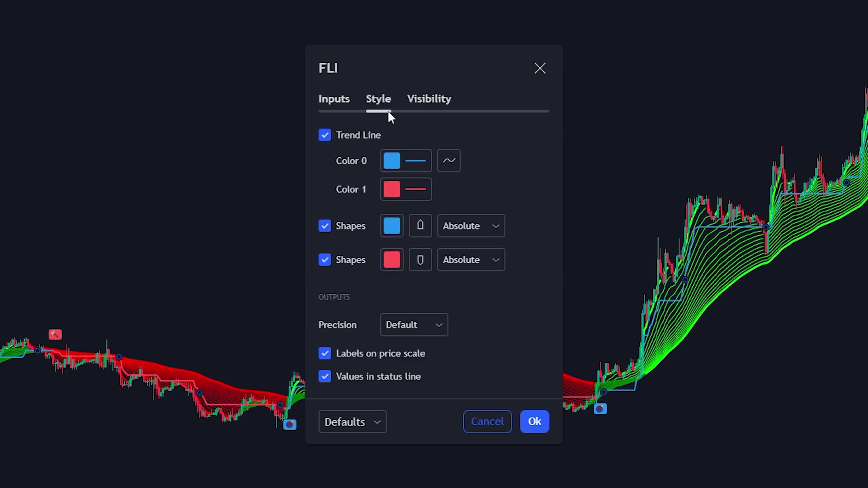
Turn off the FLI trend line and zoom into the March price swings.
left_click(324, 135)
left_click(534, 422)
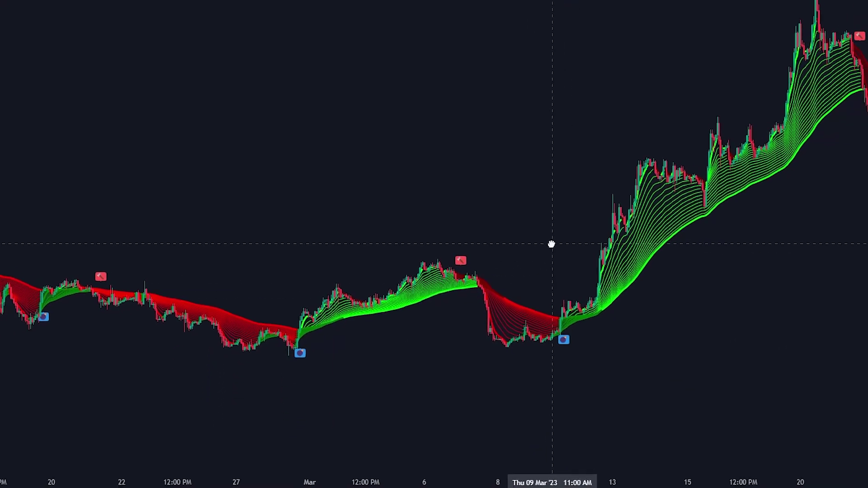
scroll(639, 285, "up", 5)
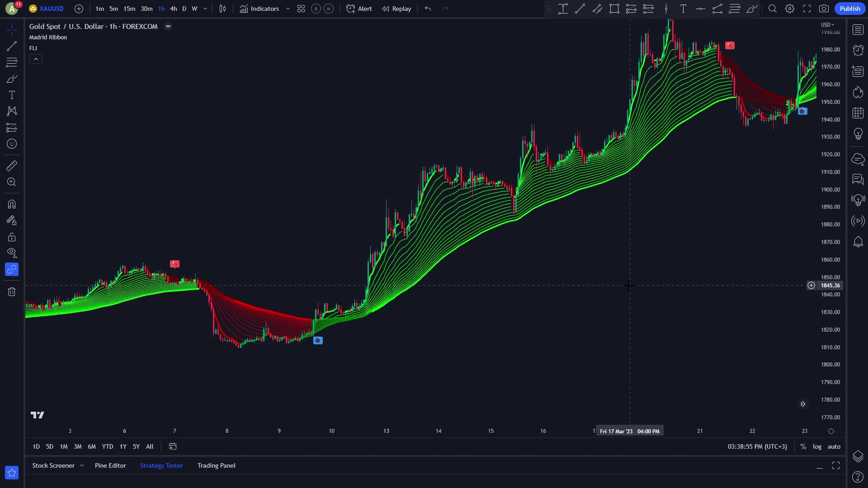
mouse_move(618, 289)
left_mouse_down()
mouse_move(752, 263)
mouse_move(362, 271)
mouse_move(400, 324)
left_mouse_up()
scroll(393, 315, "up", 3)
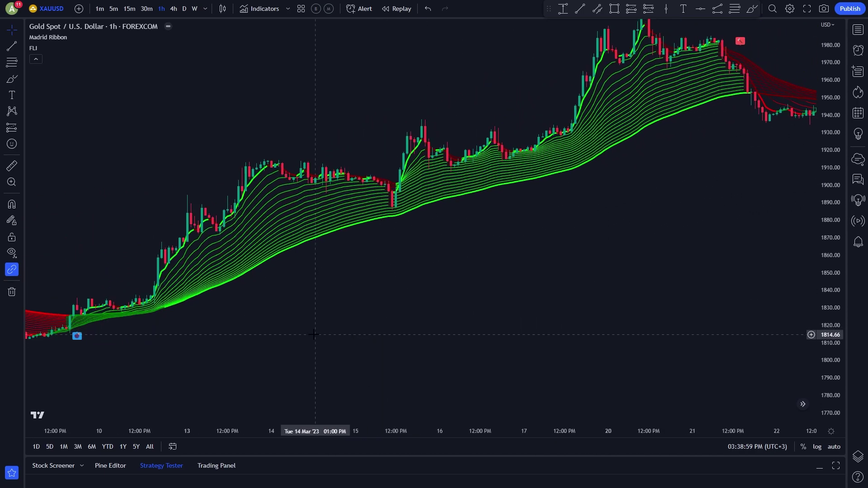
Zoom in closely on the 9 March buy signal where the ribbon turns green.
left_click_drag(310, 316, 427, 316)
scroll(707, 333, "up", 3)
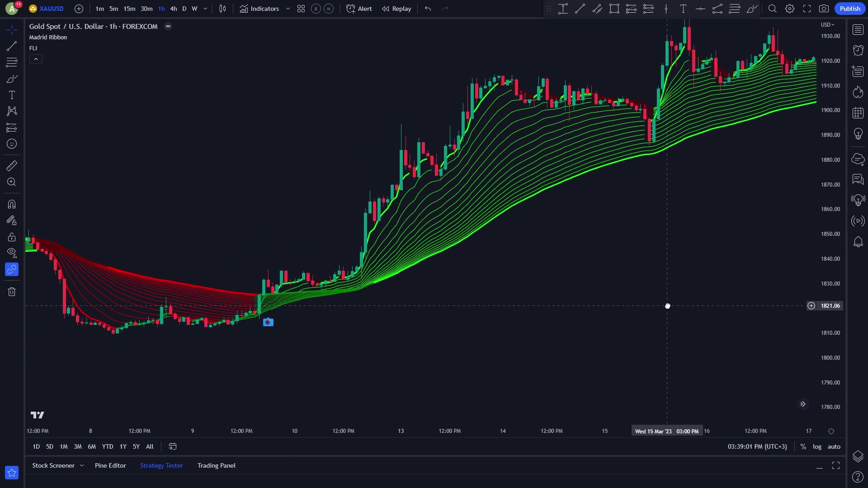
left_click_drag(667, 304, 497, 319)
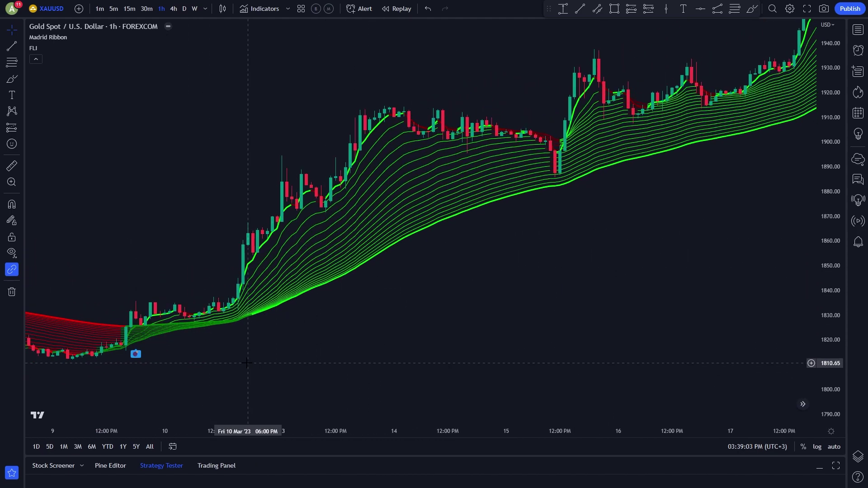
left_click_drag(242, 262, 612, 350)
scroll(451, 343, "up", 2)
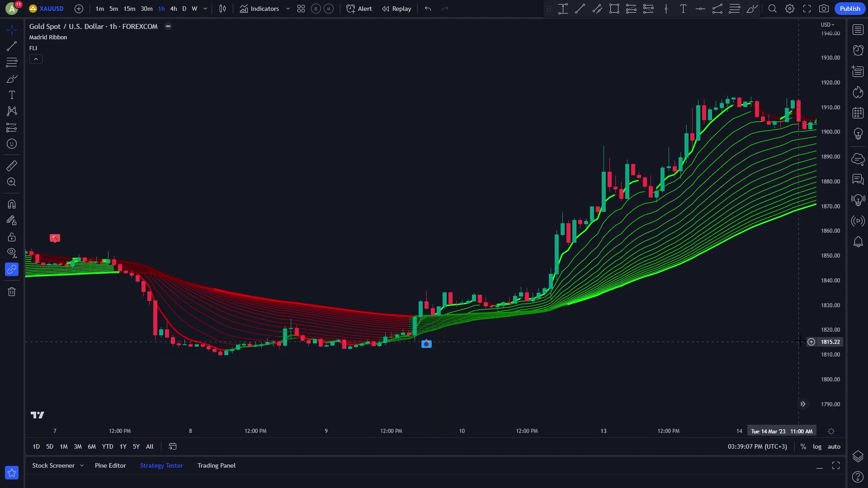
scroll(753, 298, "up", 3)
mouse_move(764, 308)
left_mouse_down()
mouse_move(566, 287)
mouse_move(662, 268)
left_mouse_up()
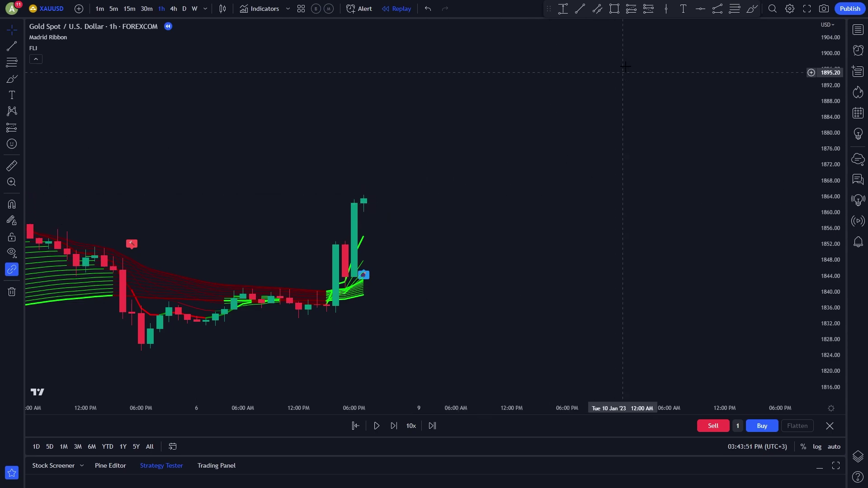
Draw a 2:1 Long Position at the 6 January entry with the stop below entry.
left_click(632, 9)
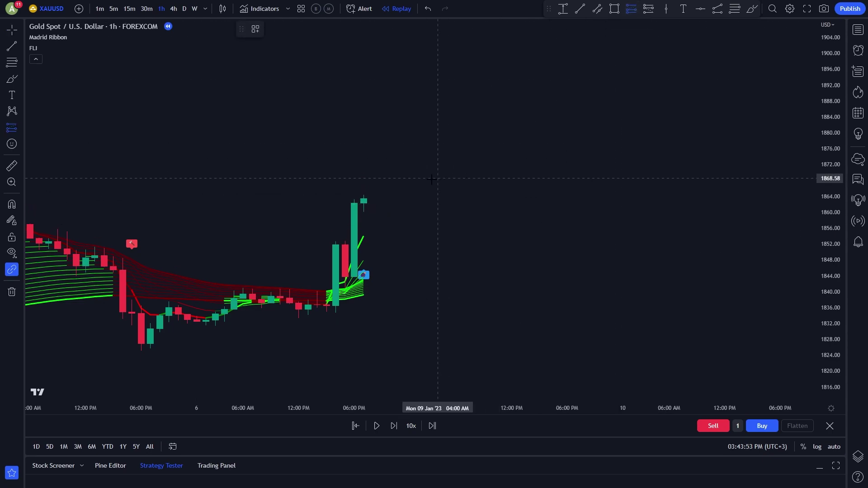
left_click(372, 198)
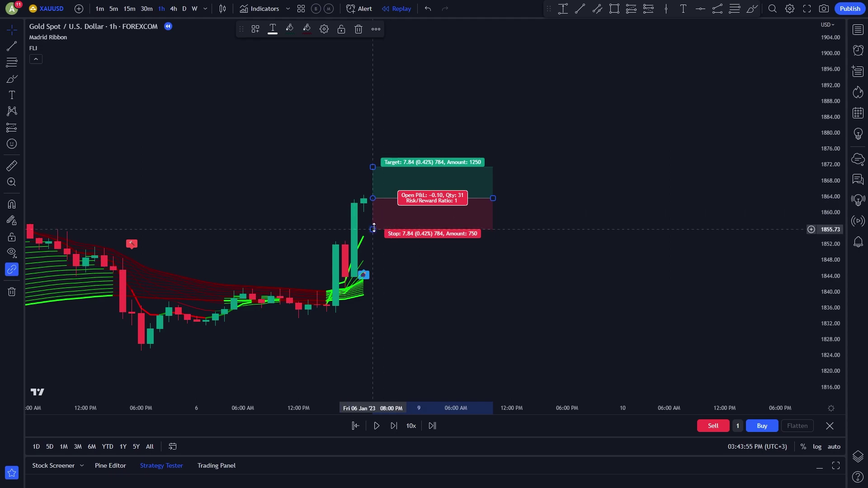
left_click_drag(373, 228, 372, 276)
left_click_drag(373, 167, 384, 42)
left_click_drag(493, 198, 799, 198)
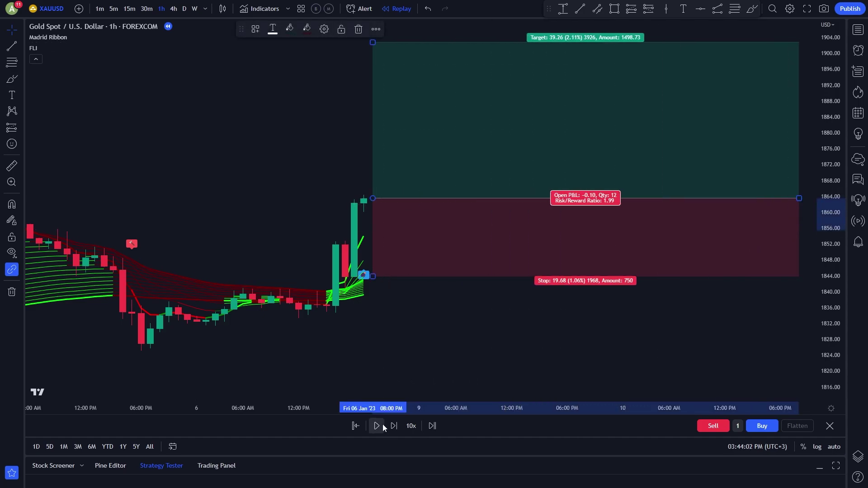
Replay until the target is hit by 13 January, then pause and stretch the box.
left_click(382, 424)
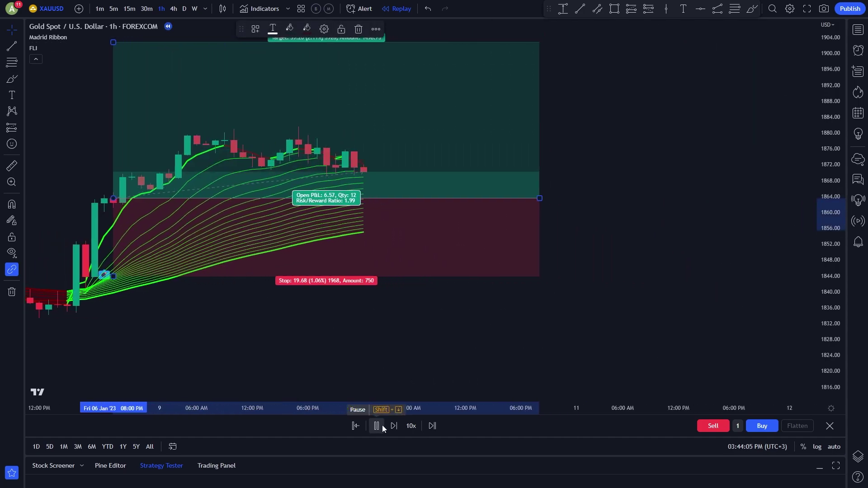
scroll(404, 328, "down", 2)
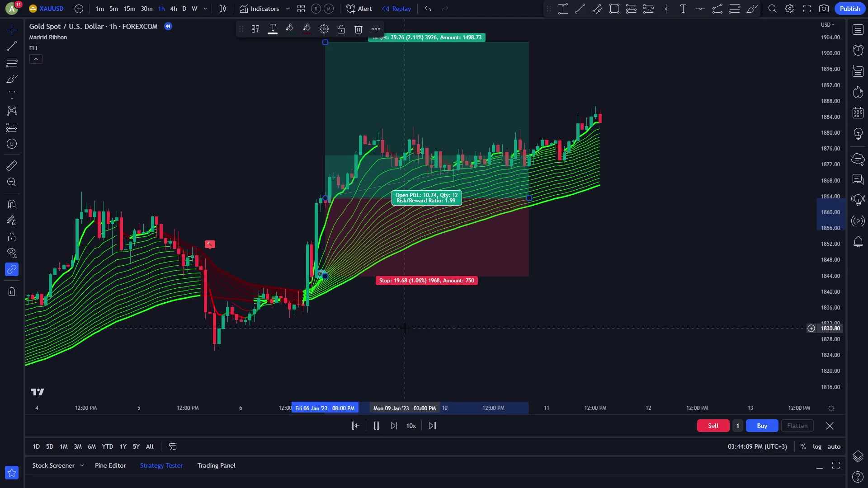
left_click(378, 428)
left_click_drag(323, 230, 563, 234)
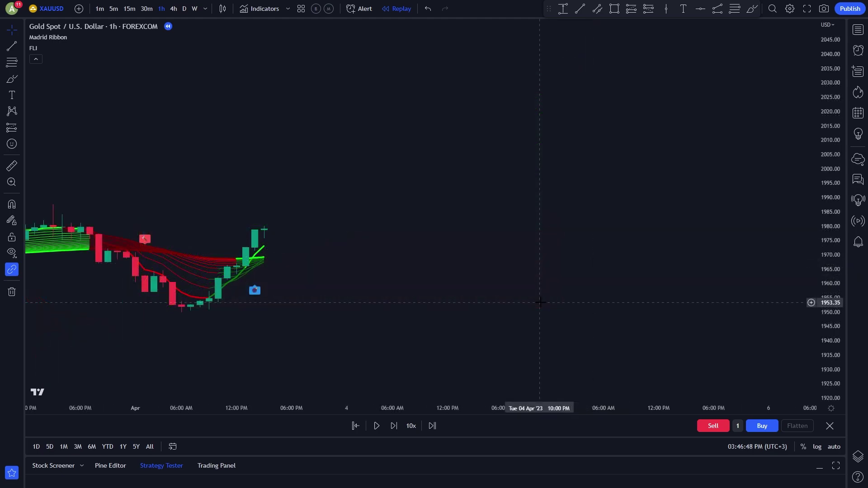
Place a Long Position at the 3 April bar, stop below the low, target at 2:1.
left_click_drag(540, 303, 672, 296)
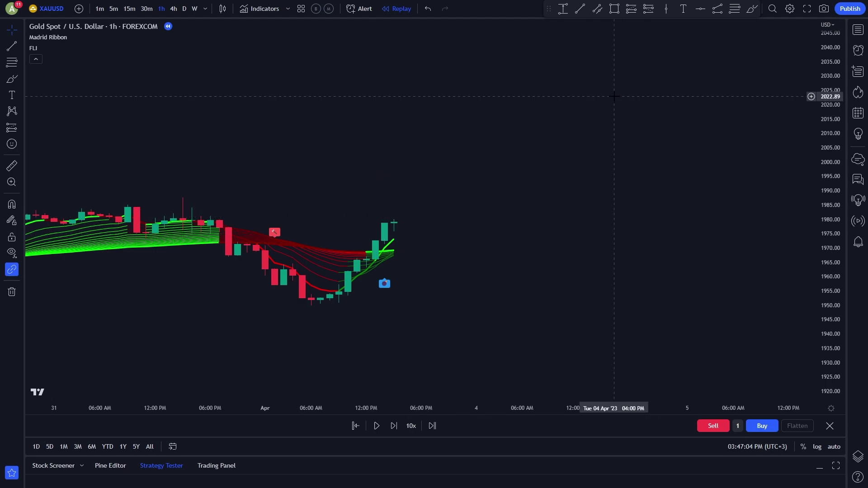
left_click(631, 8)
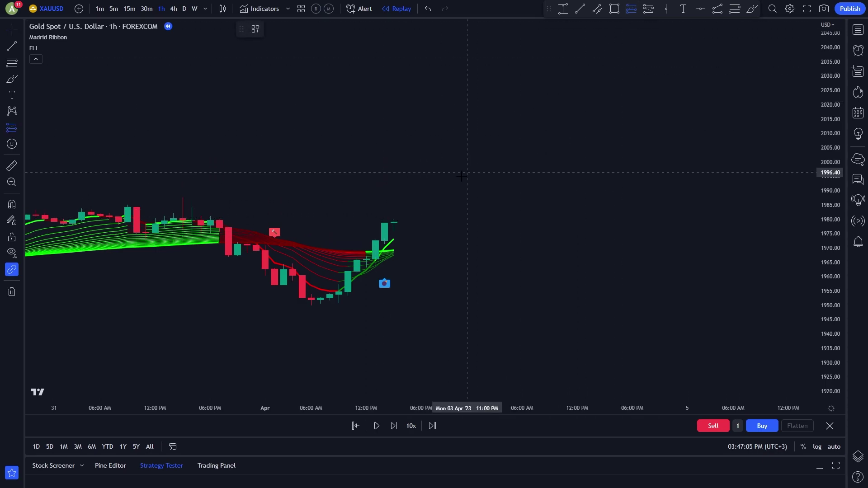
left_click(403, 221)
left_click_drag(401, 244, 402, 293)
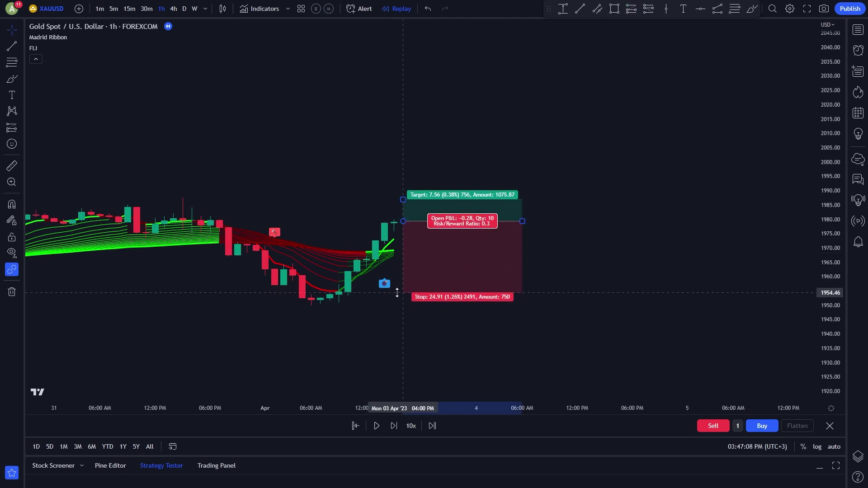
left_click_drag(403, 199, 402, 76)
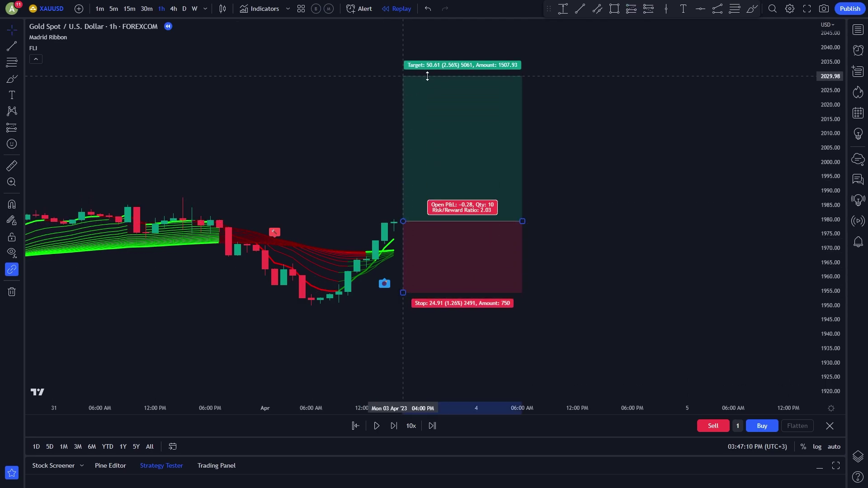
Widen the position box and replay until price reaches the target by 5 April.
left_click_drag(522, 220, 733, 221)
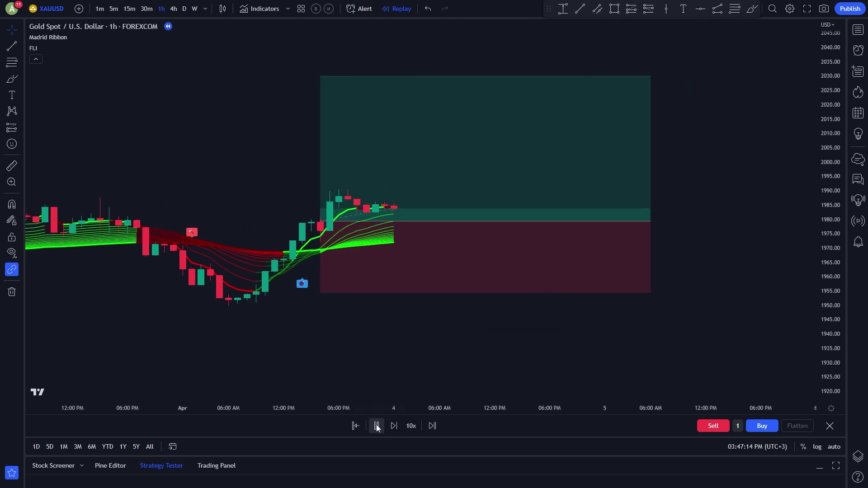
scroll(497, 334, "down", 4)
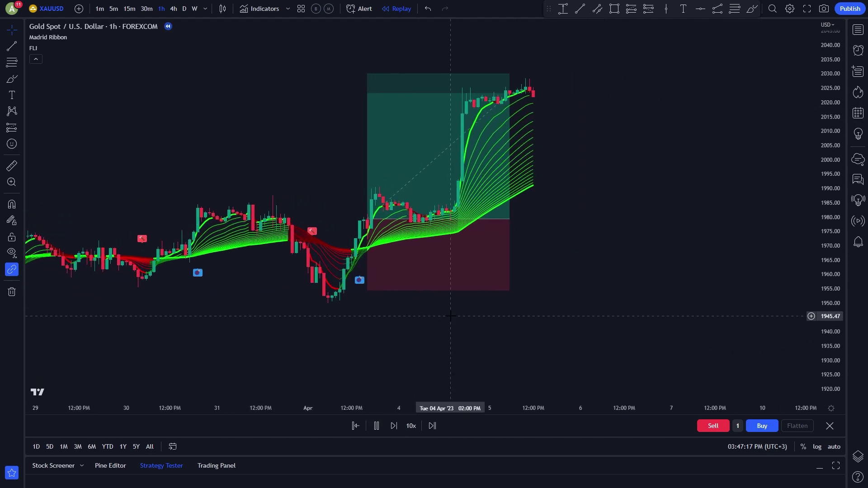
left_click_drag(448, 225, 482, 225)
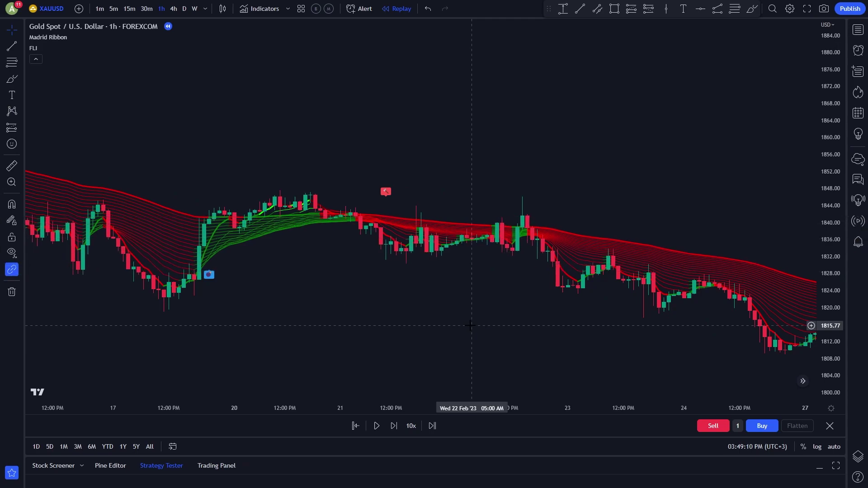
Rescale the price axis and pan to the February 21 candles, ending replay at 10 February.
left_click_drag(772, 322, 772, 28)
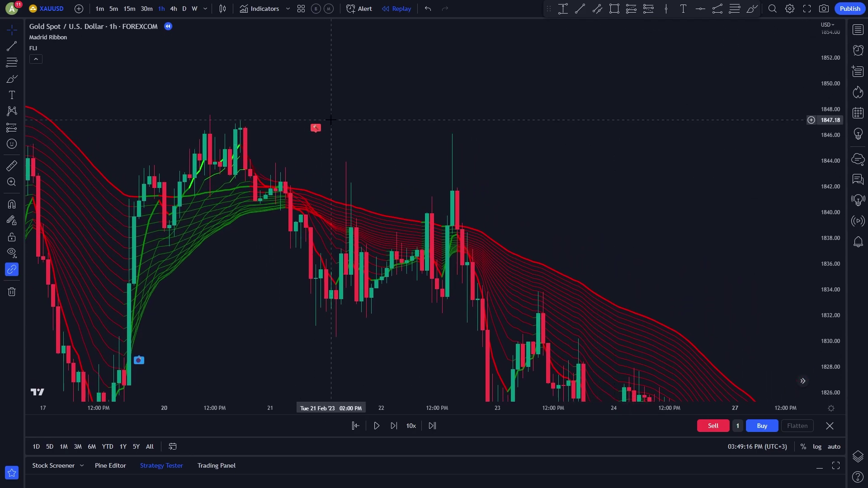
left_click_drag(377, 139, 390, 125)
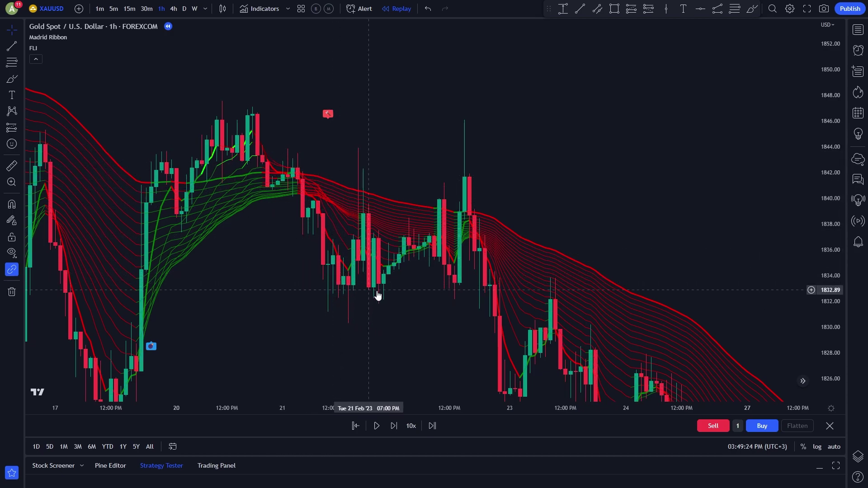
left_click_drag(837, 122, 837, 190)
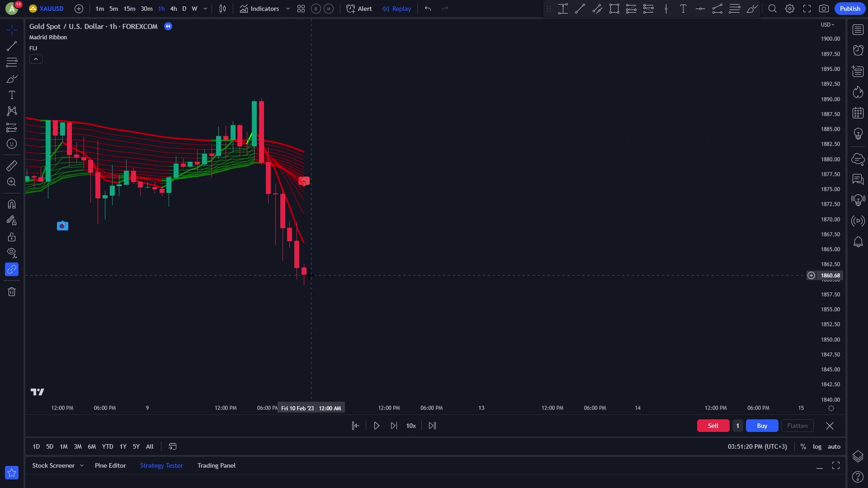
Place a Short Position at the 10 February sell signal, stop above it, target at 2:1.
scroll(343, 207, "left", 3)
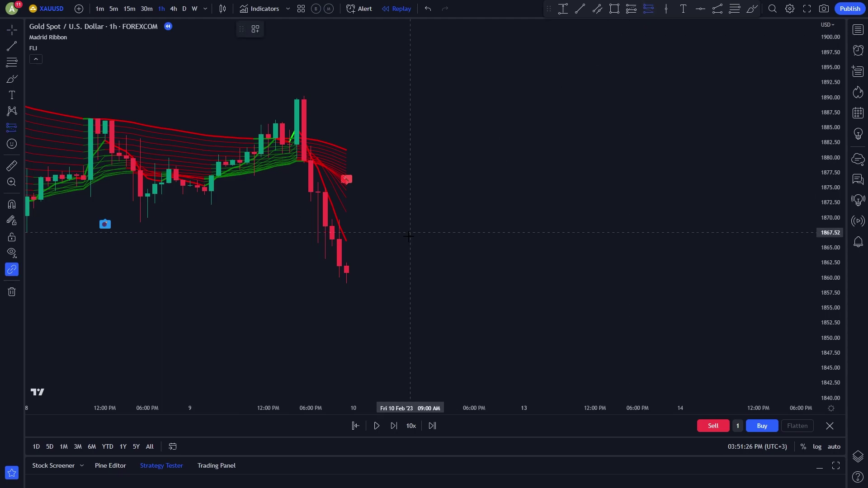
left_click(354, 264)
left_click_drag(355, 226, 355, 157)
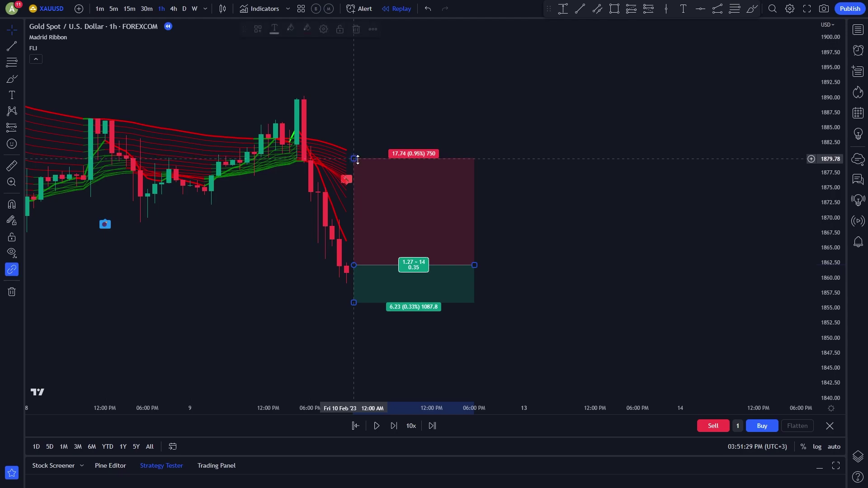
left_click_drag(353, 303, 353, 401)
left_click_drag(595, 316, 589, 191)
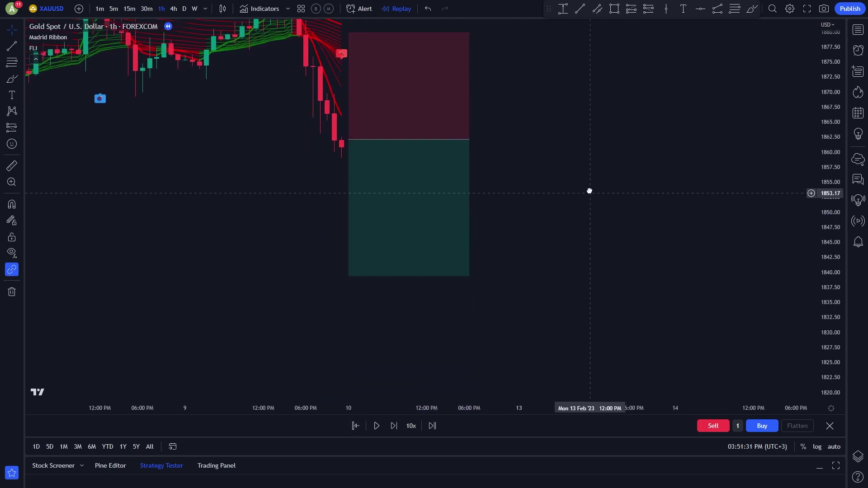
left_click_drag(348, 270, 354, 349)
Replay until the target is hit by 17 February, then pause and extend the box.
scroll(632, 233, "down", 1)
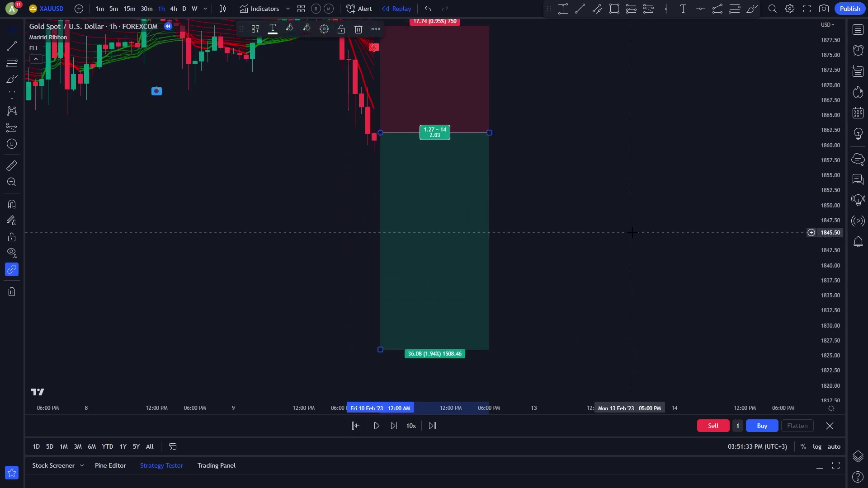
scroll(632, 232, "down", 3)
left_click(376, 425)
scroll(474, 333, "up", 2)
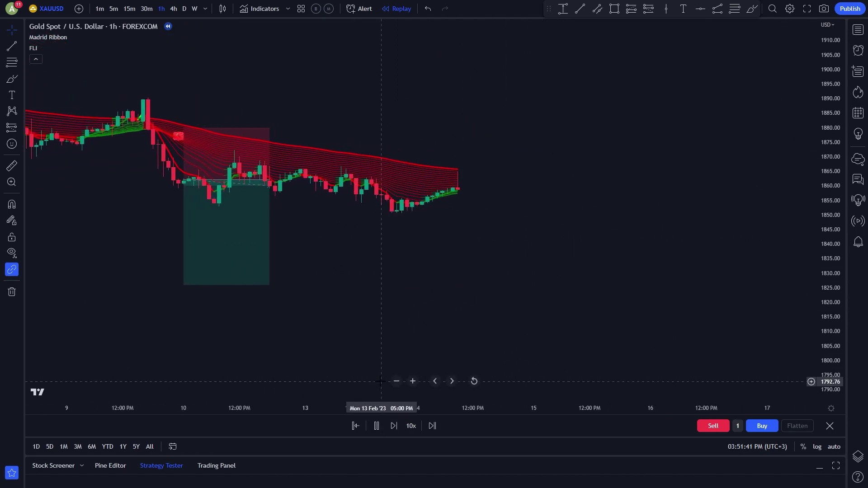
scroll(452, 329, "down", 2)
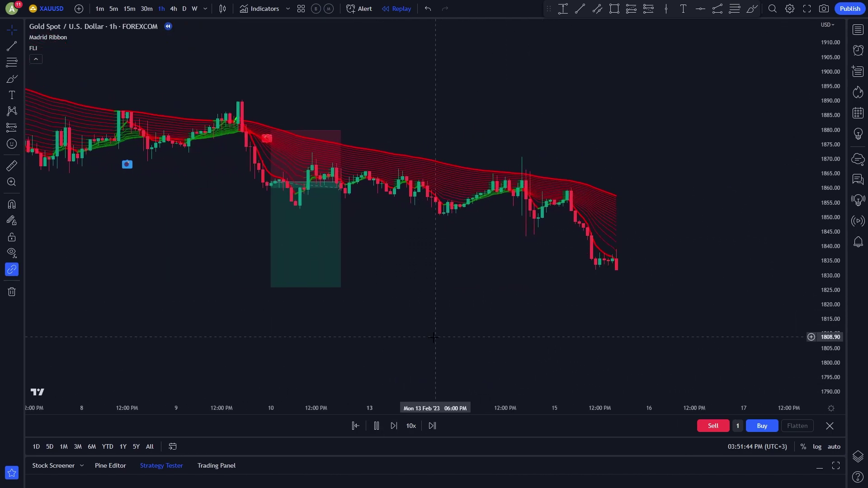
left_click(376, 426)
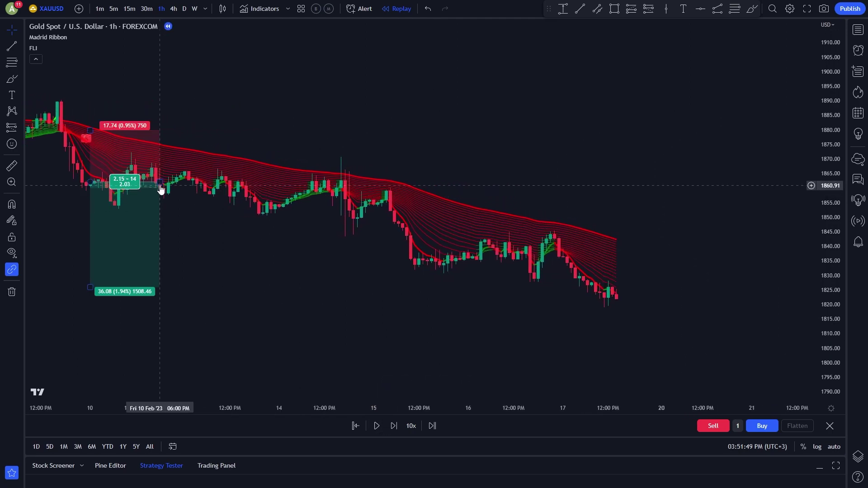
left_click_drag(161, 189, 591, 215)
scroll(565, 248, "left", 3)
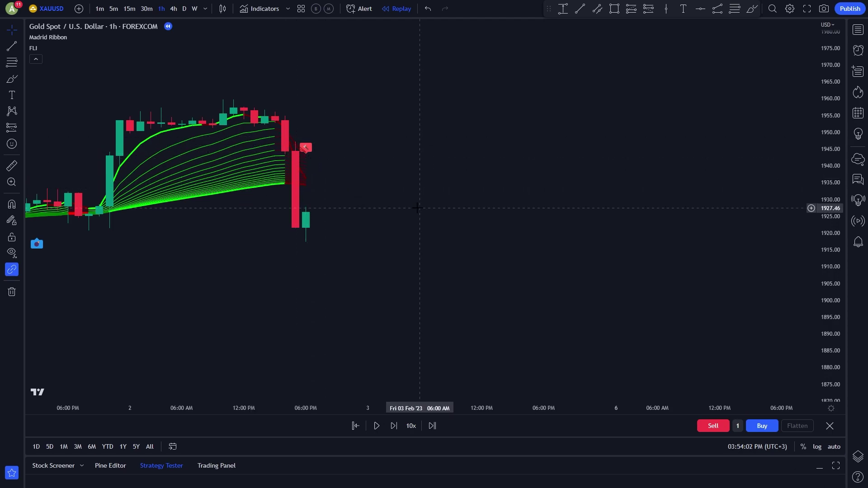
Place a 2:1 short position at the February 2 sell signal and replay the drop to its target.
mouse_move(374, 217)
left_mouse_down()
mouse_move(409, 237)
mouse_move(388, 238)
left_mouse_up()
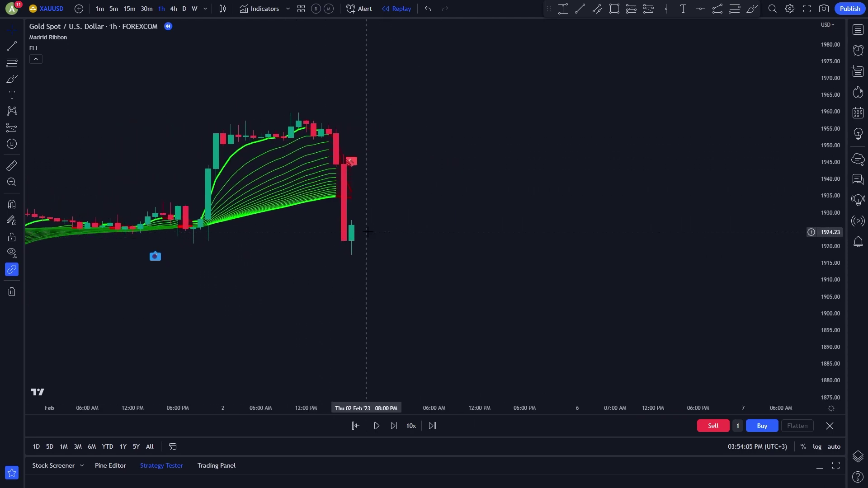
left_click(648, 11)
left_click(359, 223)
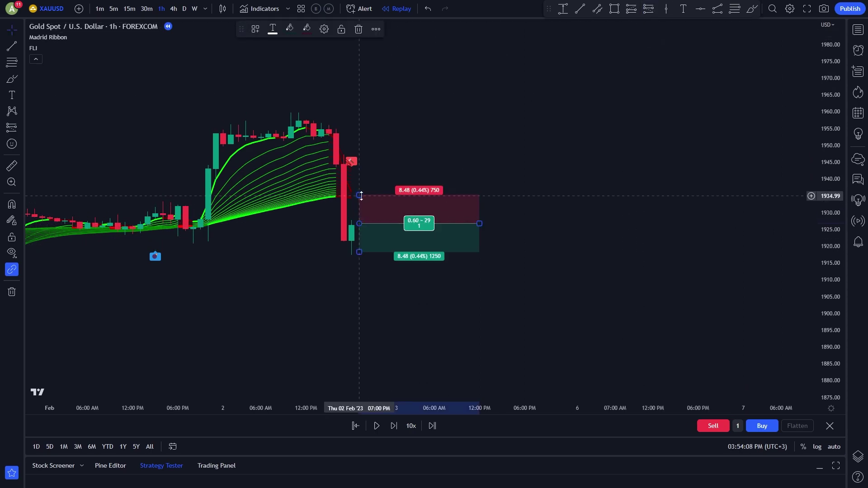
left_click_drag(360, 196, 360, 132)
mouse_move(358, 252)
left_mouse_down()
mouse_move(373, 337)
mouse_move(359, 389)
left_mouse_up()
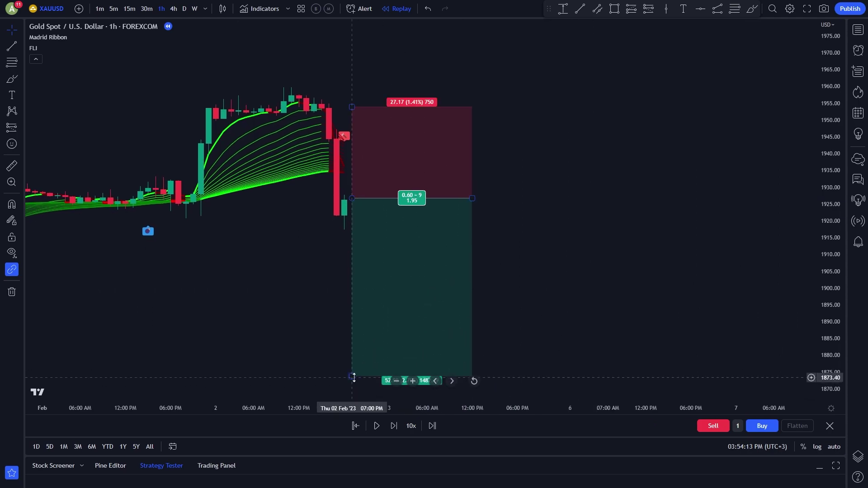
left_click(377, 424)
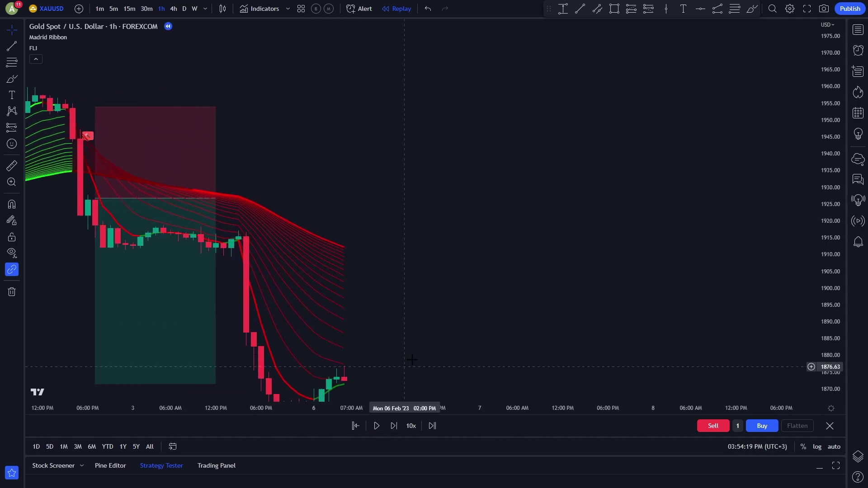
left_click_drag(335, 141, 388, 149)
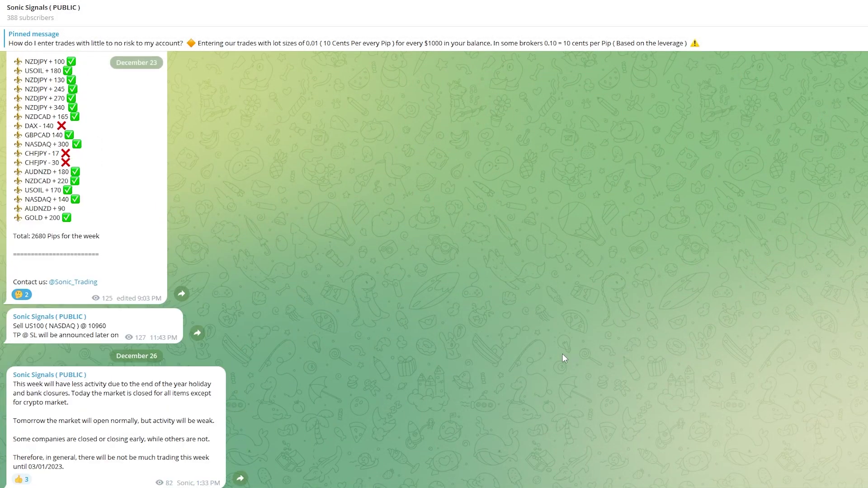
Scroll the Sonic Signals channel back to the December 20 signals and 2540-pip weekly total.
scroll(562, 358, "up", 2)
scroll(562, 354, "up", 3)
scroll(563, 354, "up", 4)
scroll(563, 354, "up", 3)
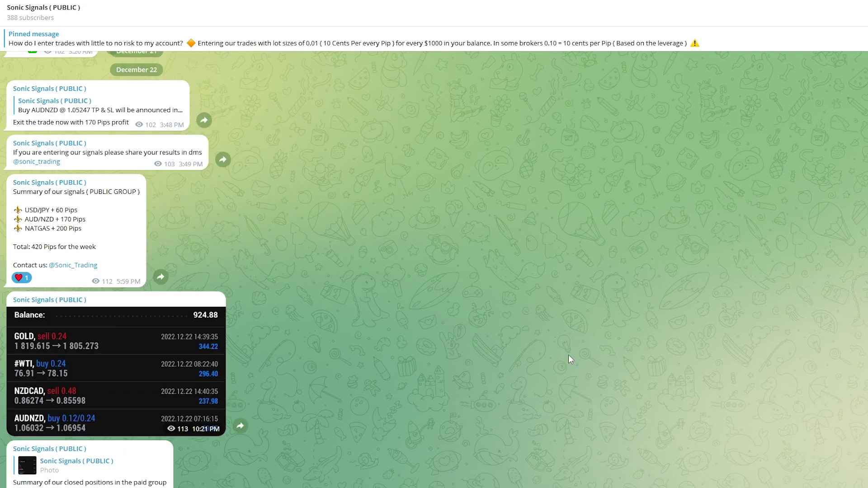
scroll(568, 355, "up", 3)
scroll(568, 355, "up", 3)
scroll(568, 354, "up", 2)
scroll(568, 355, "up", 2)
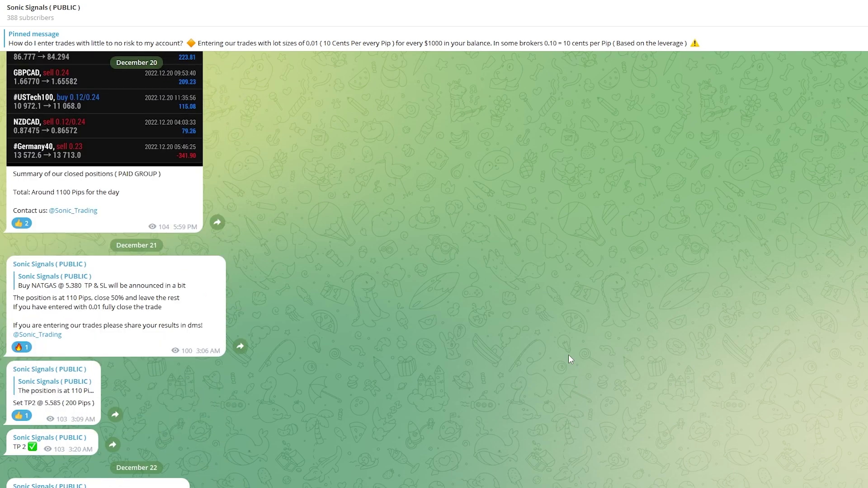
scroll(568, 355, "up", 2)
scroll(568, 354, "up", 3)
scroll(568, 354, "up", 3)
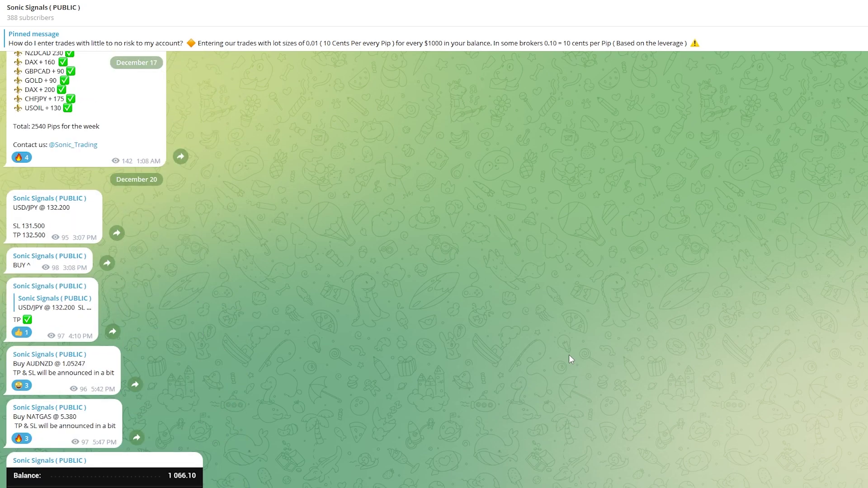